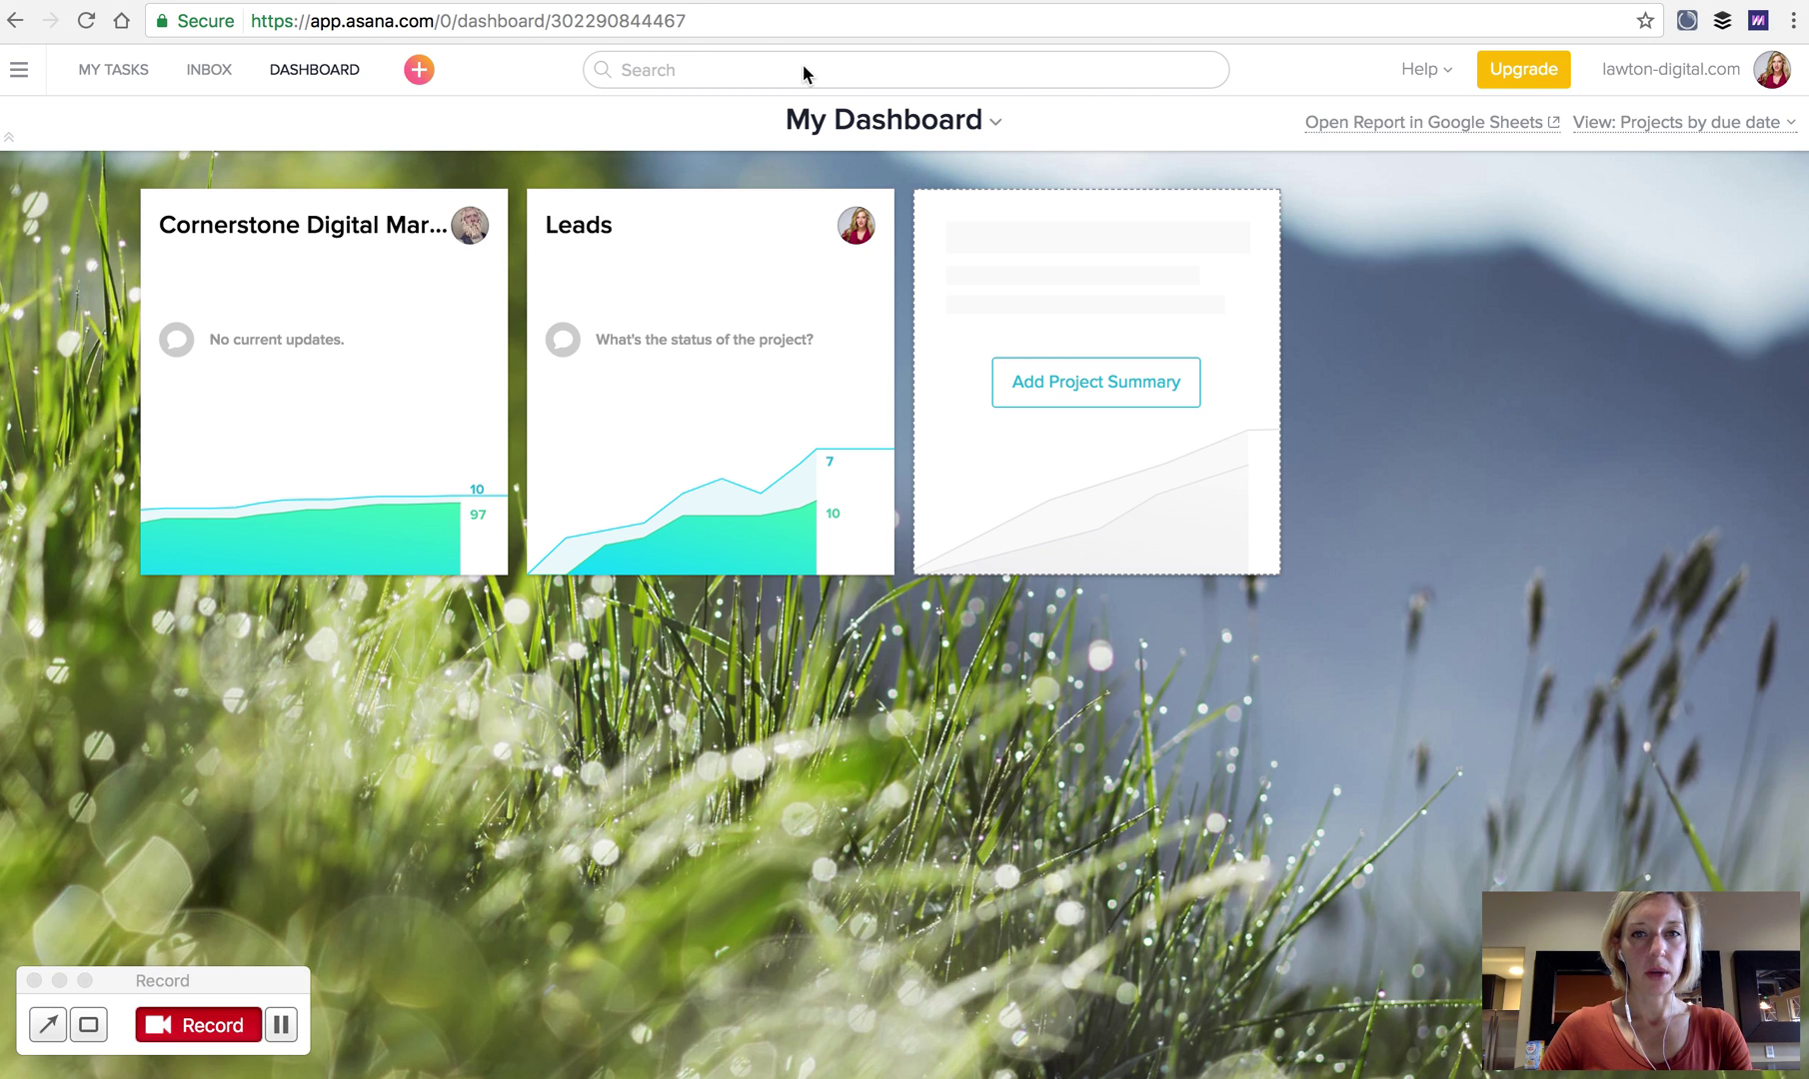
Step: Open Advanced Search from the search field and add a Has tags filter
click(739, 69)
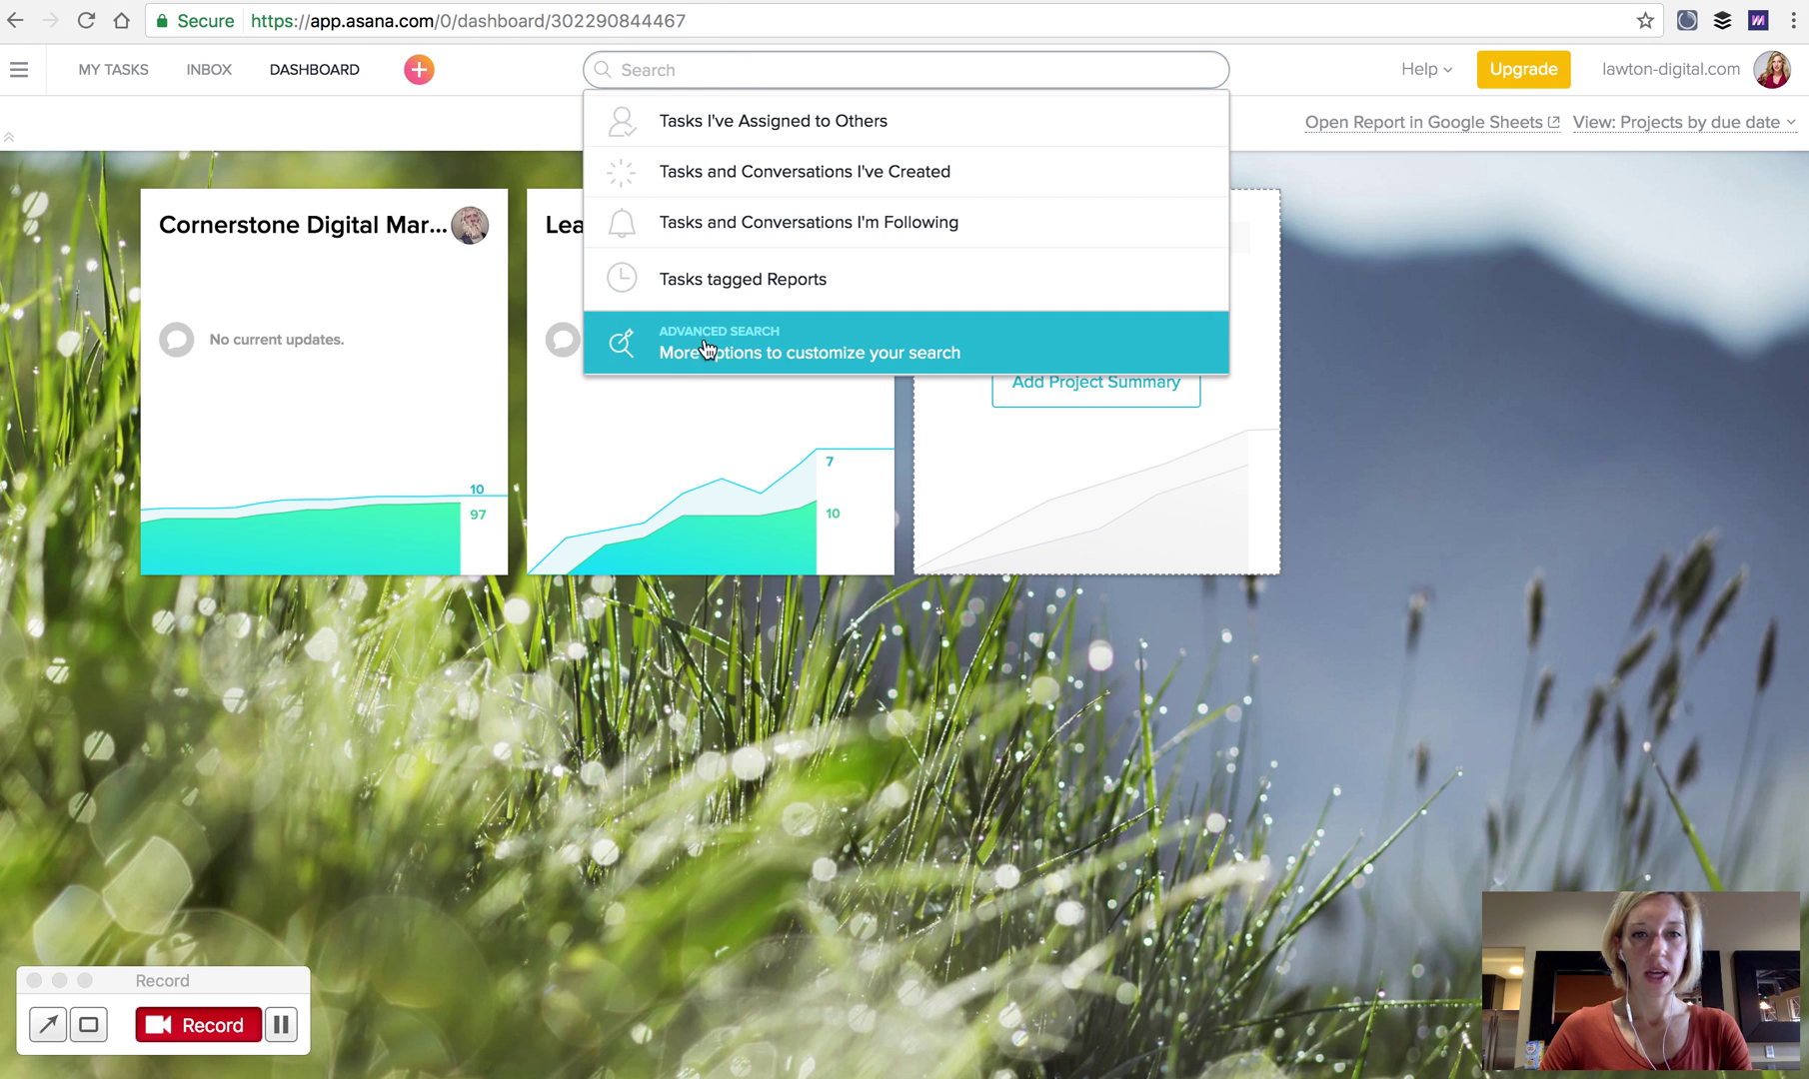
click(694, 358)
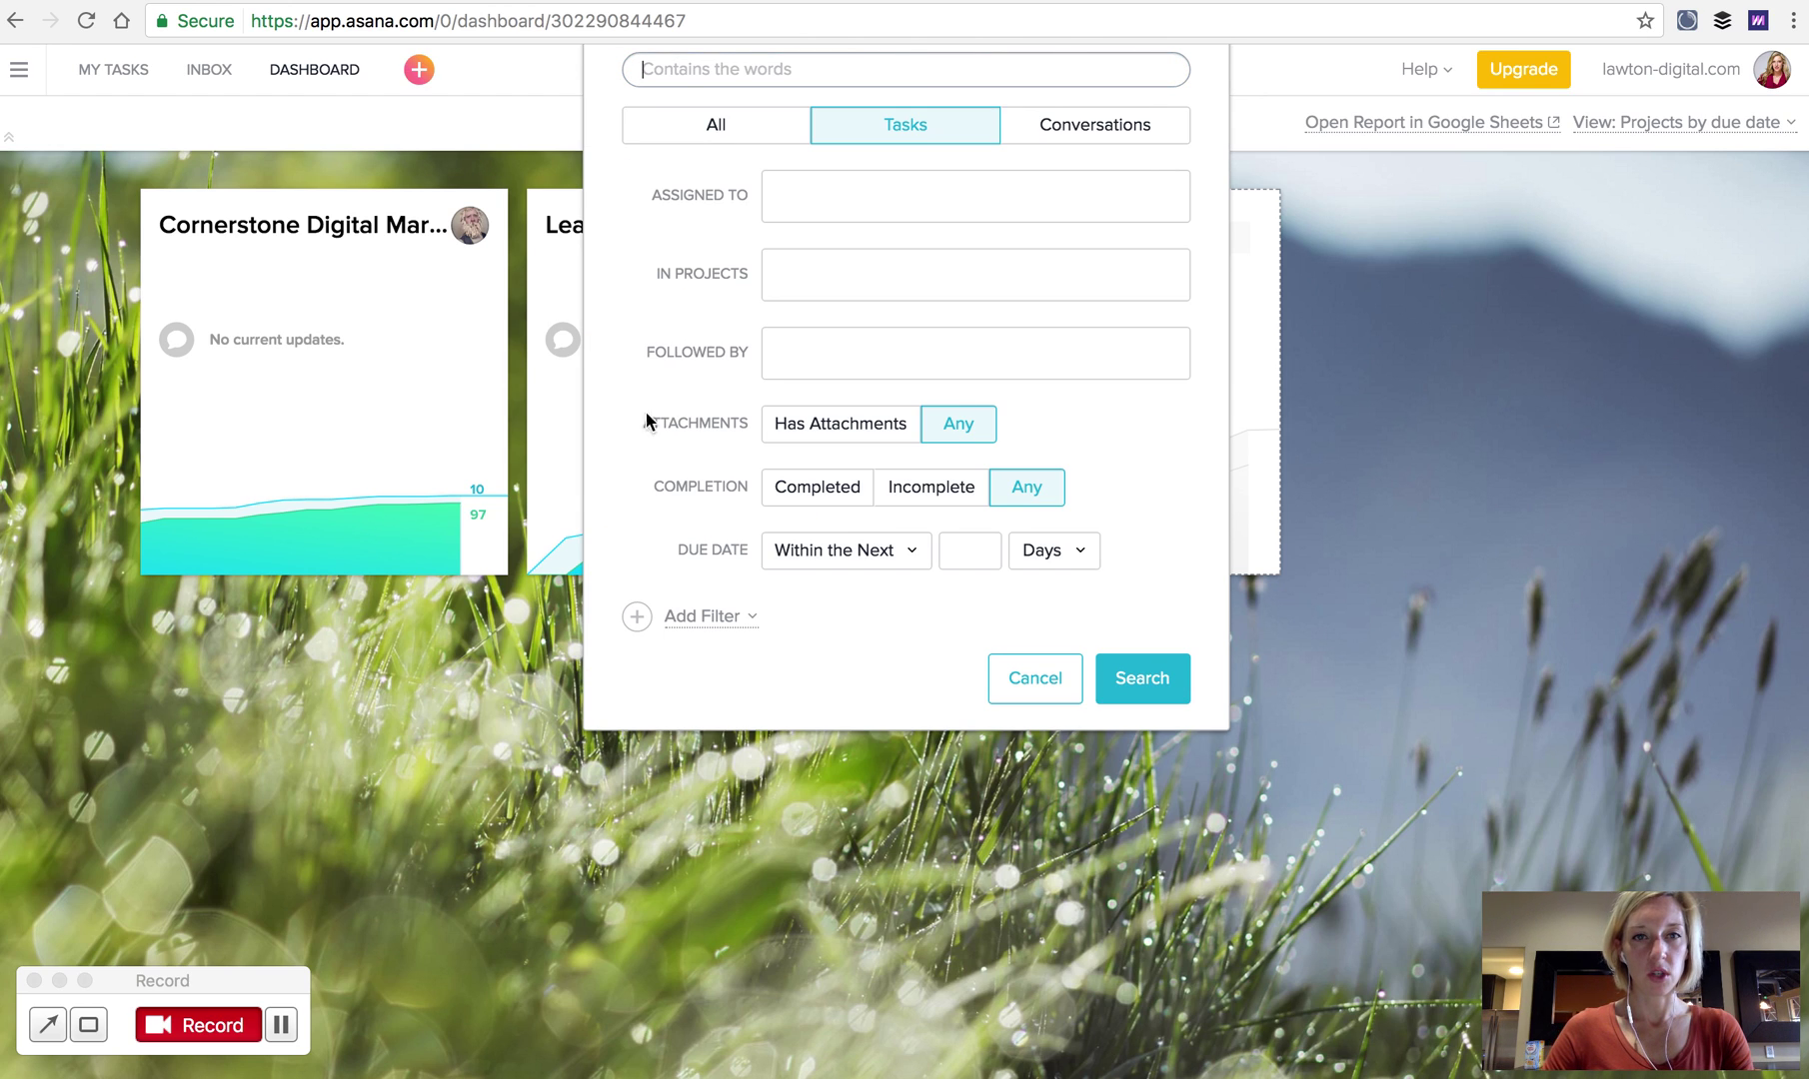
click(715, 619)
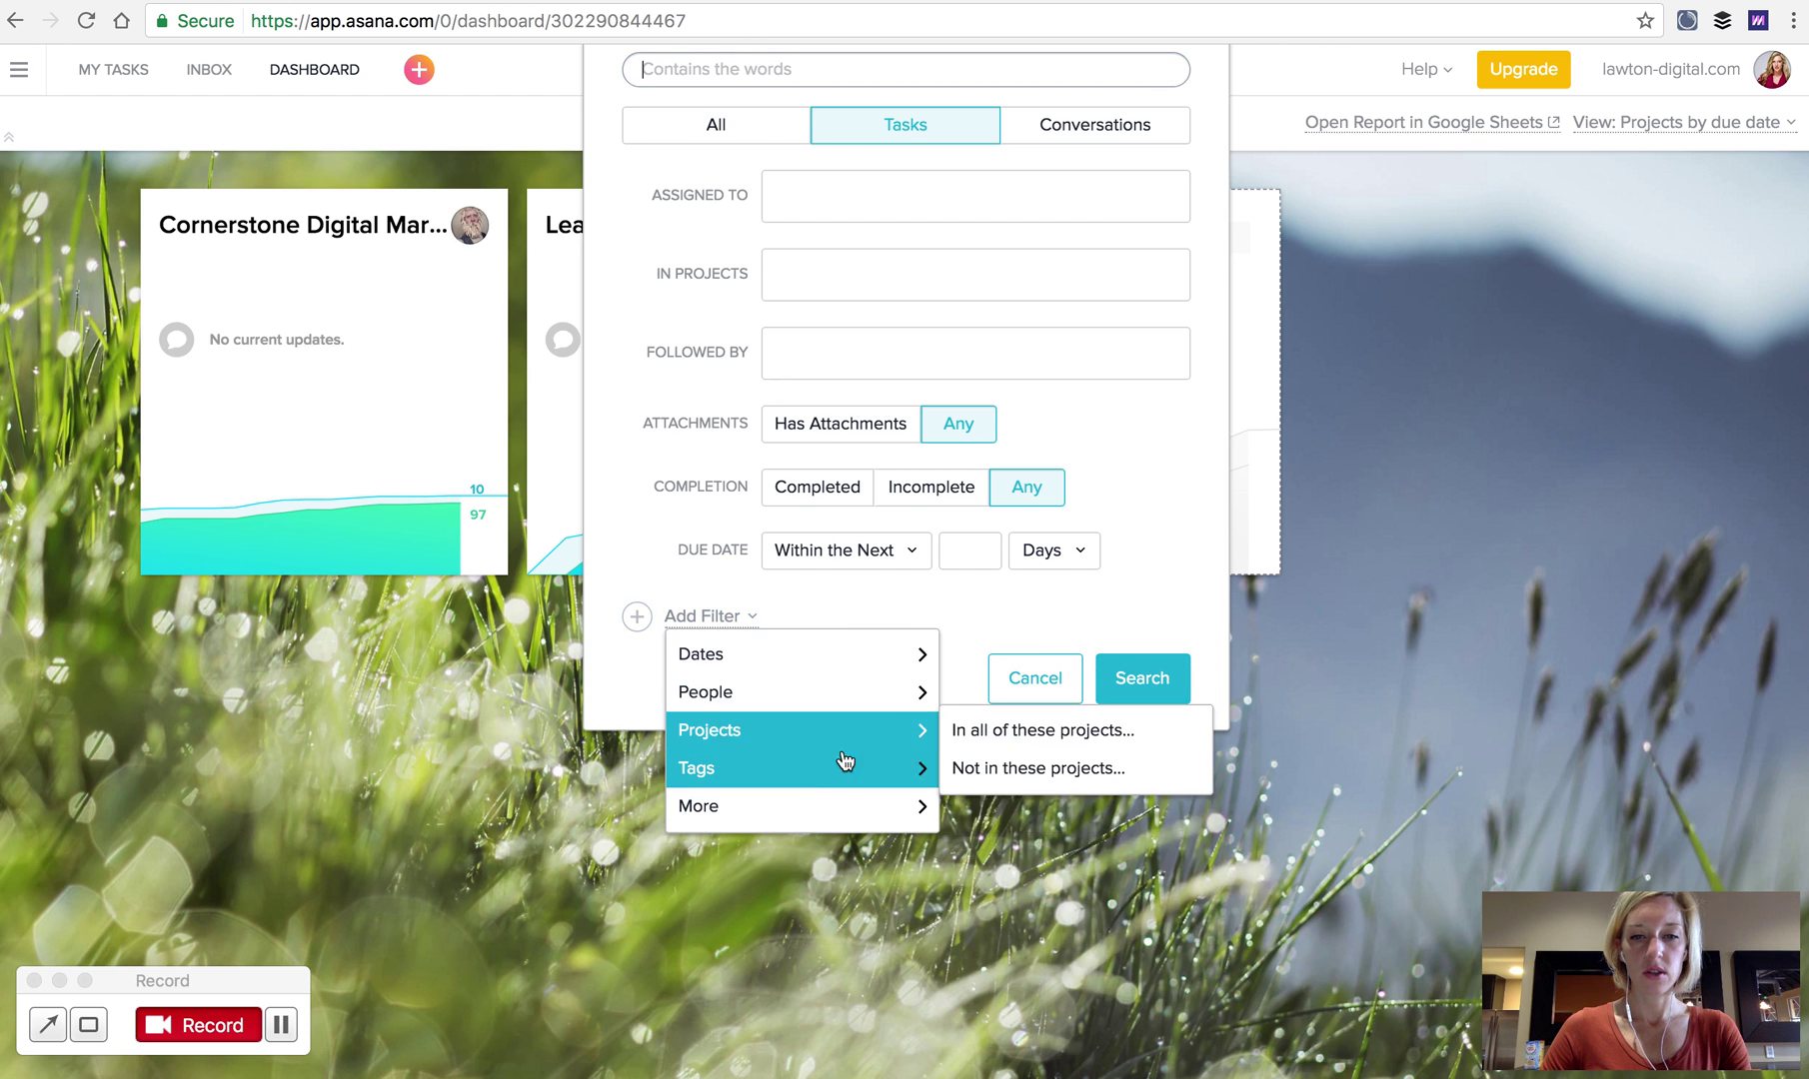
mouse_move(837, 778)
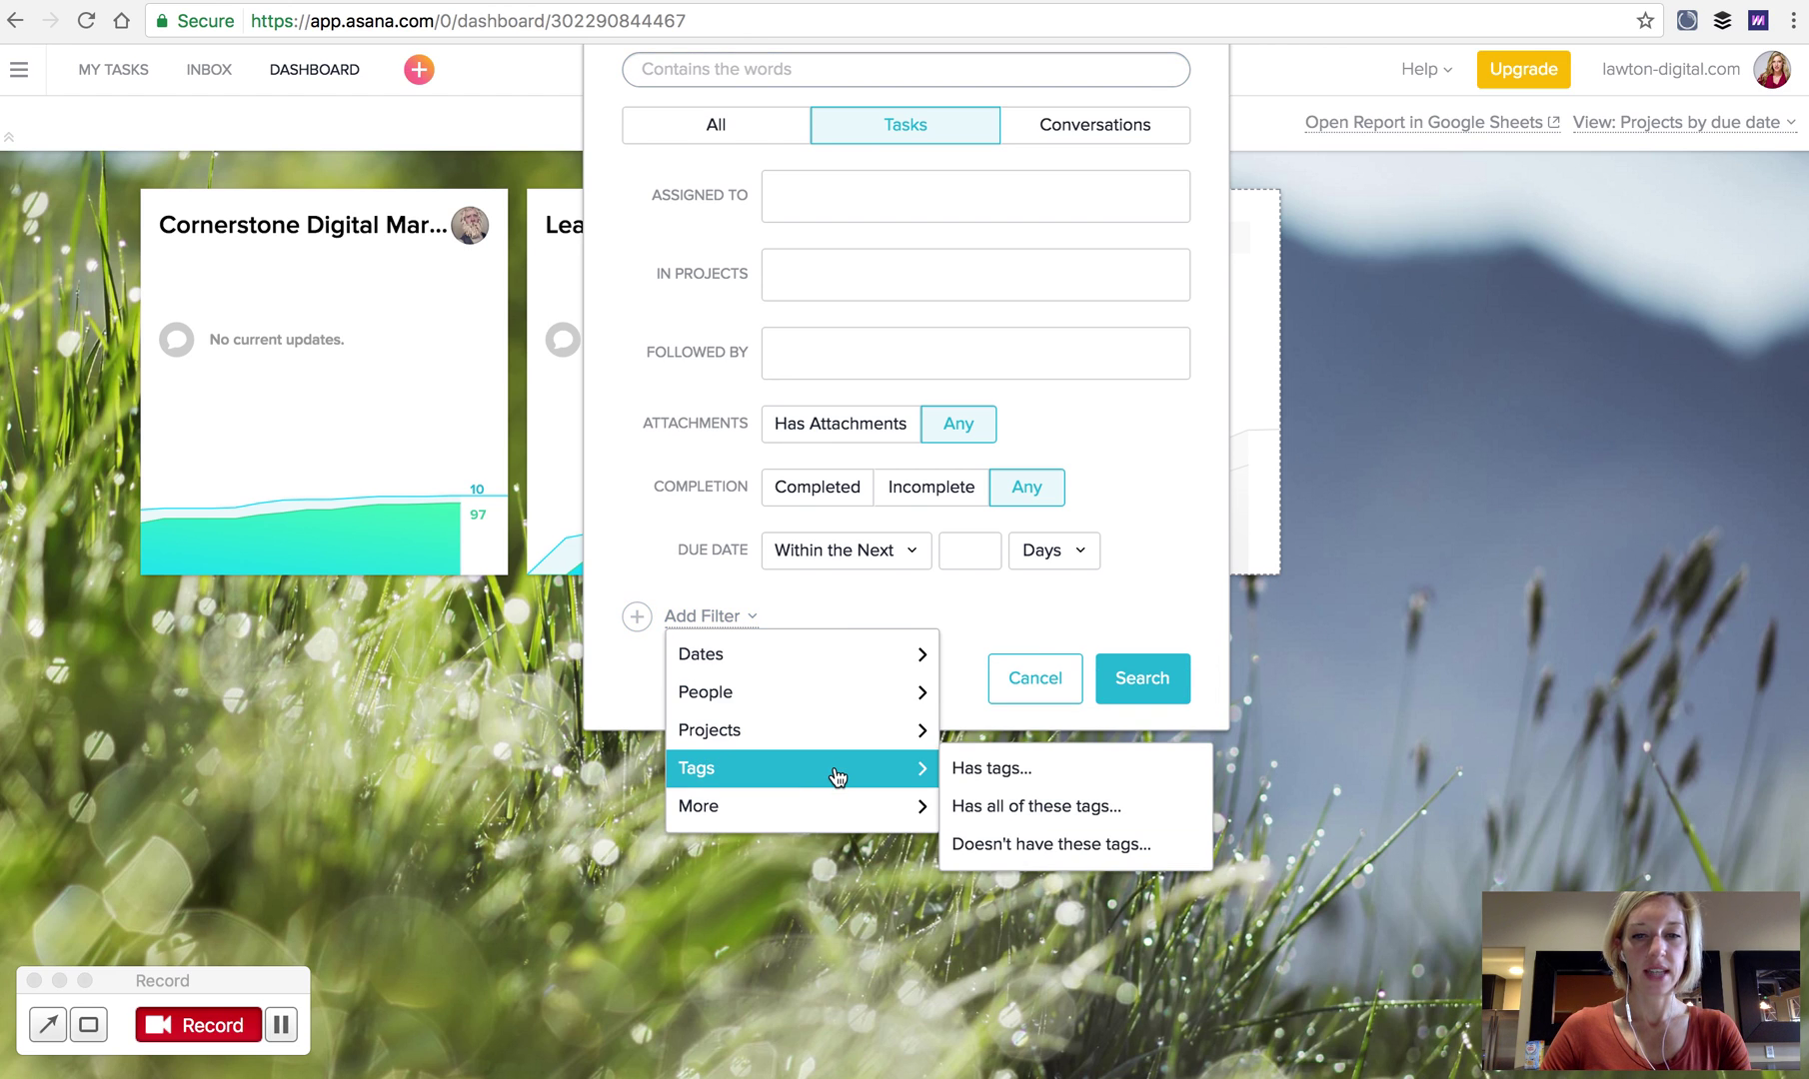
click(994, 771)
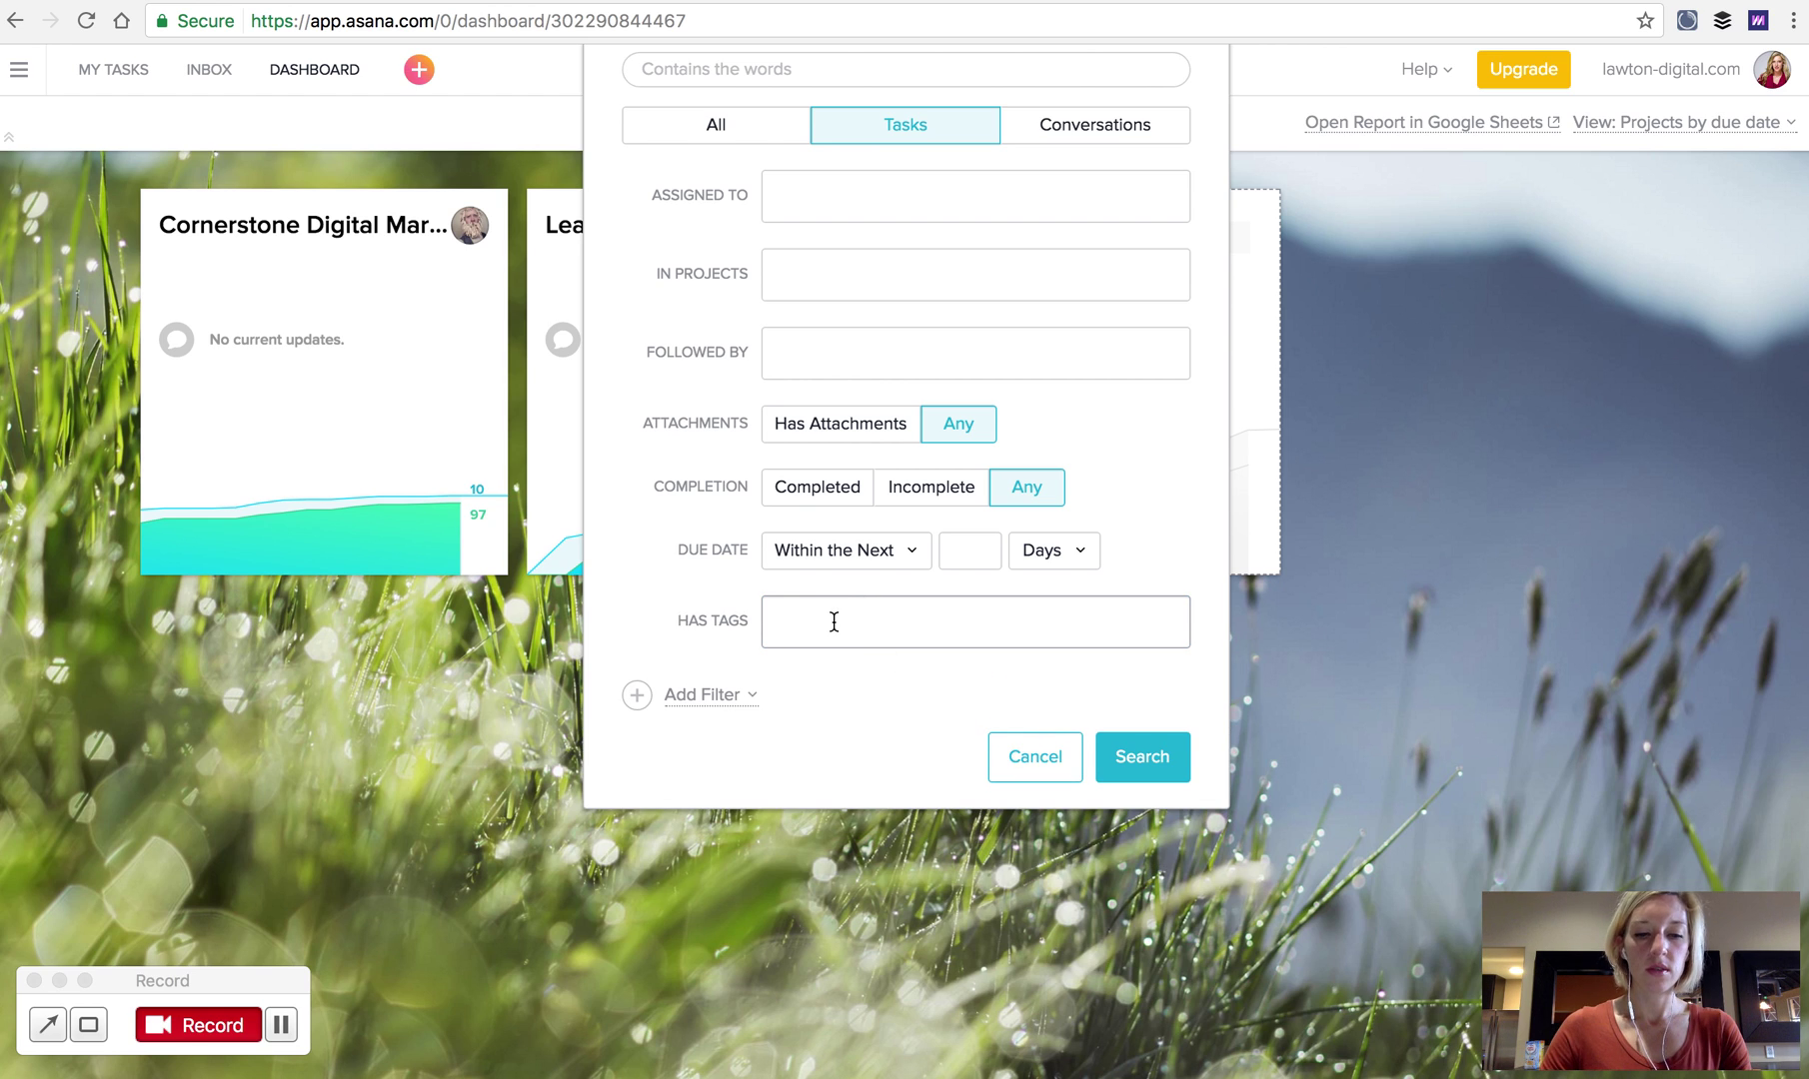
Step: Set the Has tags filter to BrainDead and run the search
text(Brain)
key(Return)
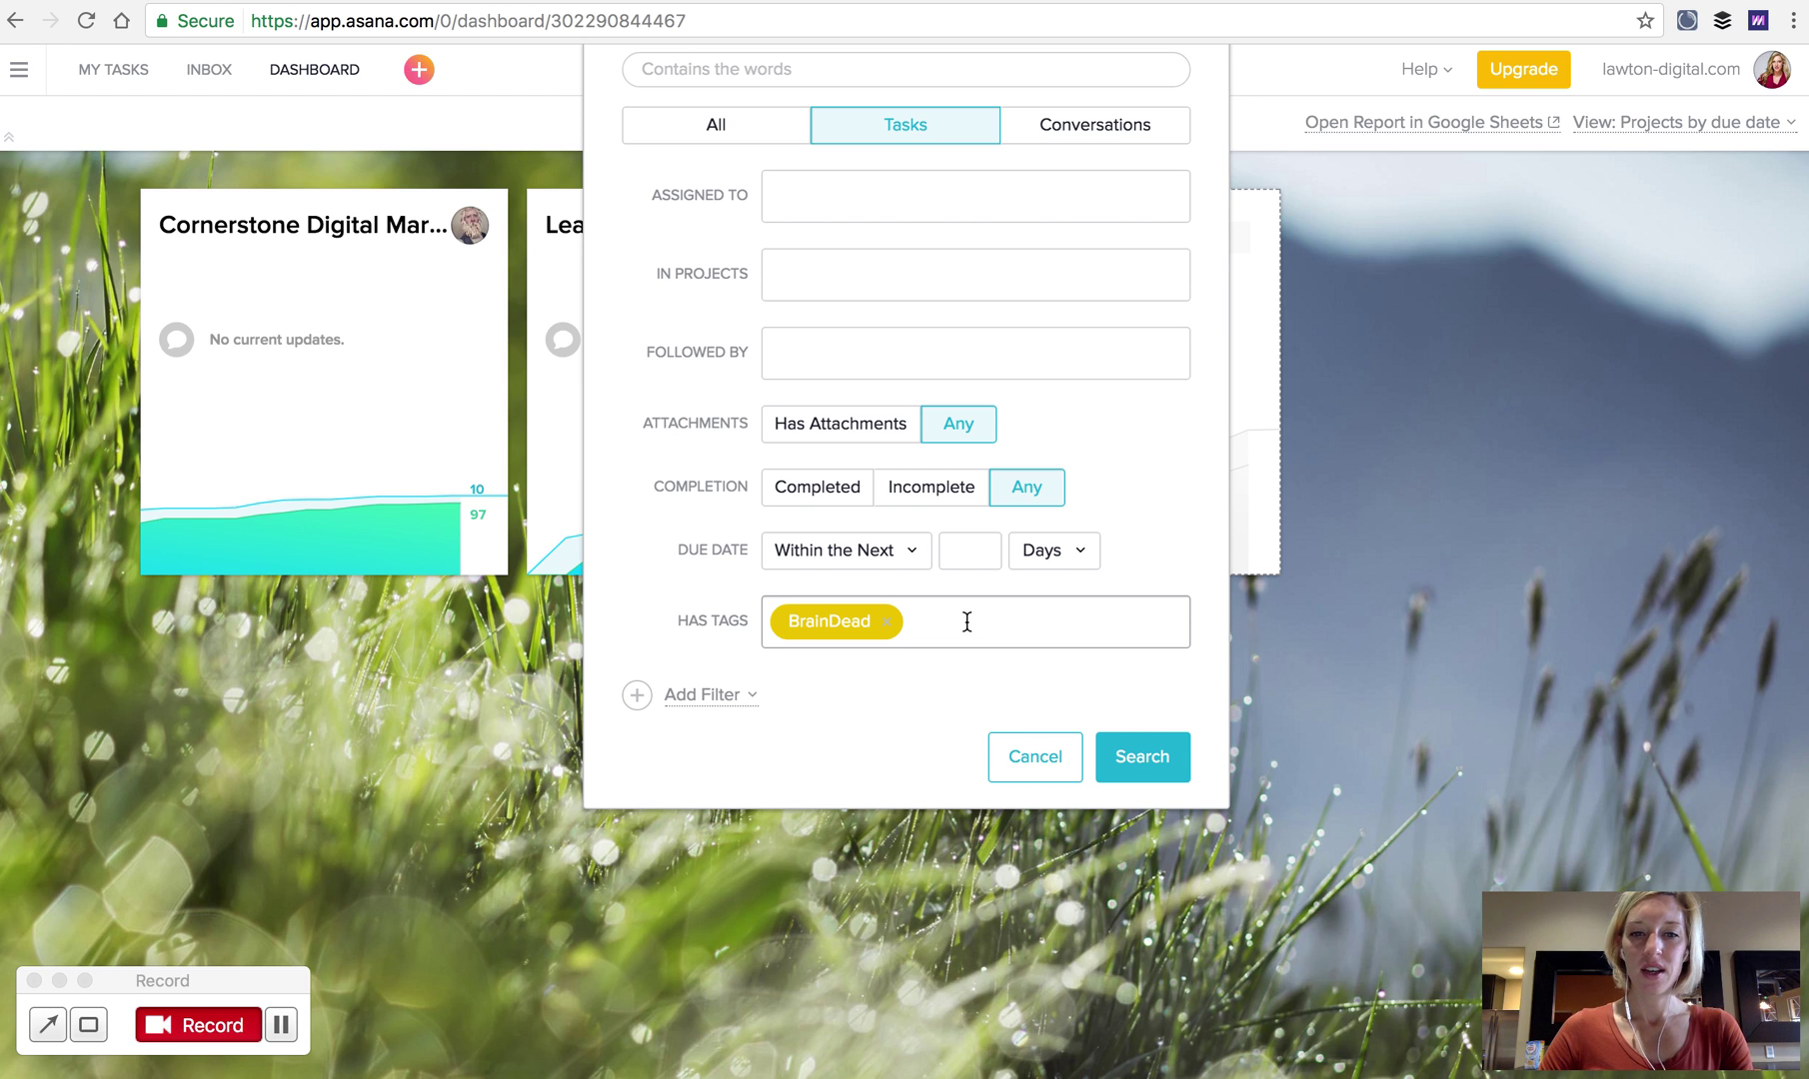
click(1133, 765)
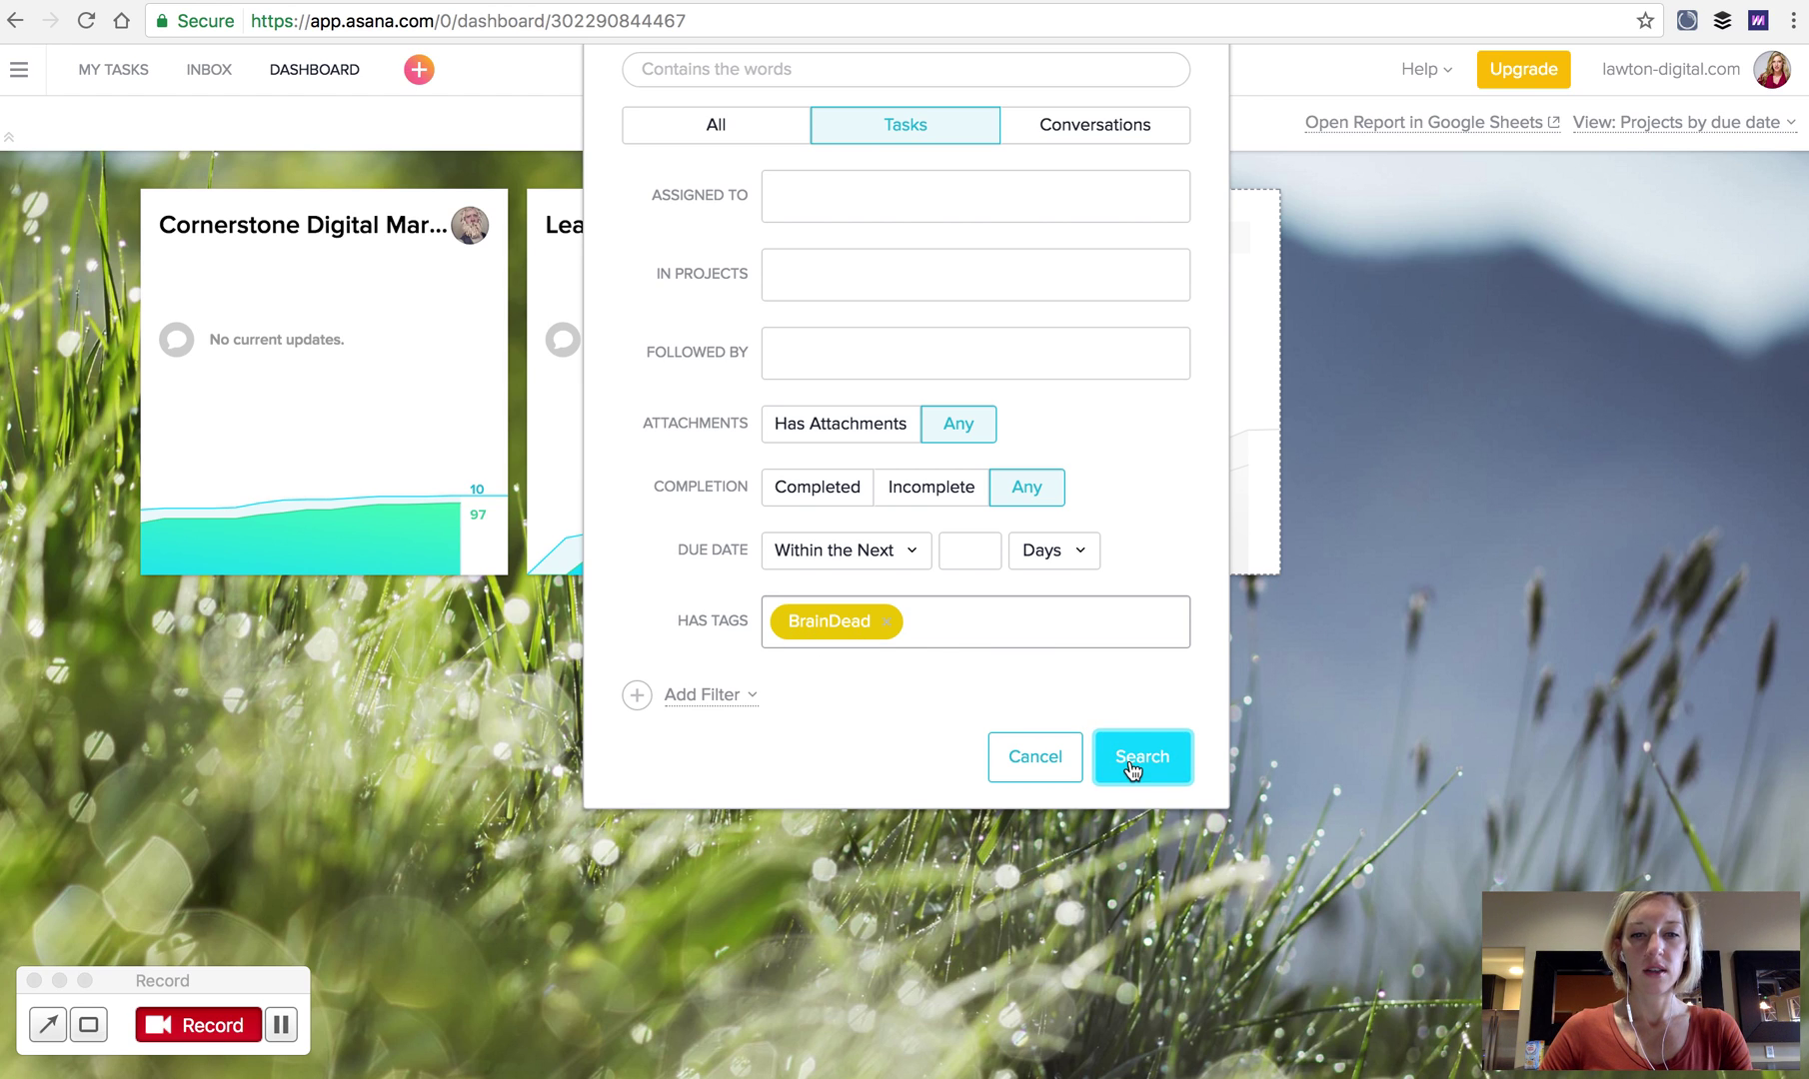
click(1130, 764)
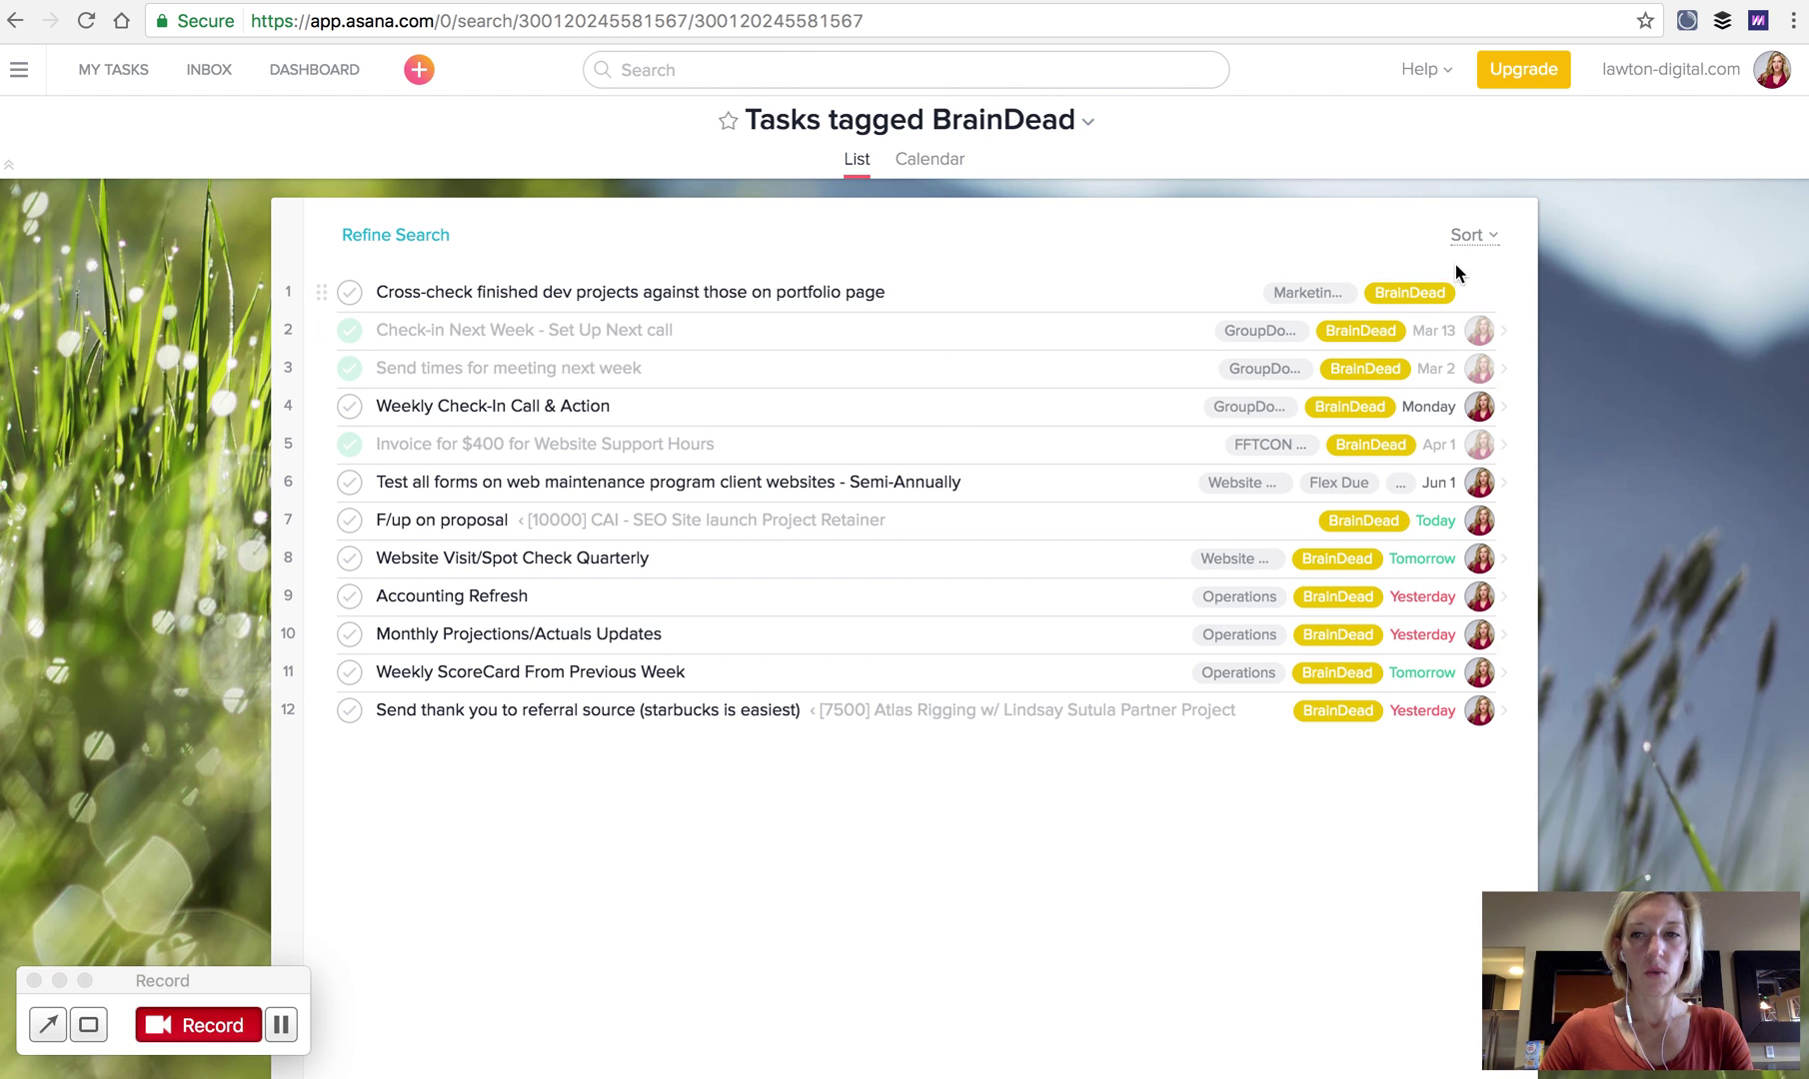
Step: Sort the BrainDead search results by Due Date
click(1476, 236)
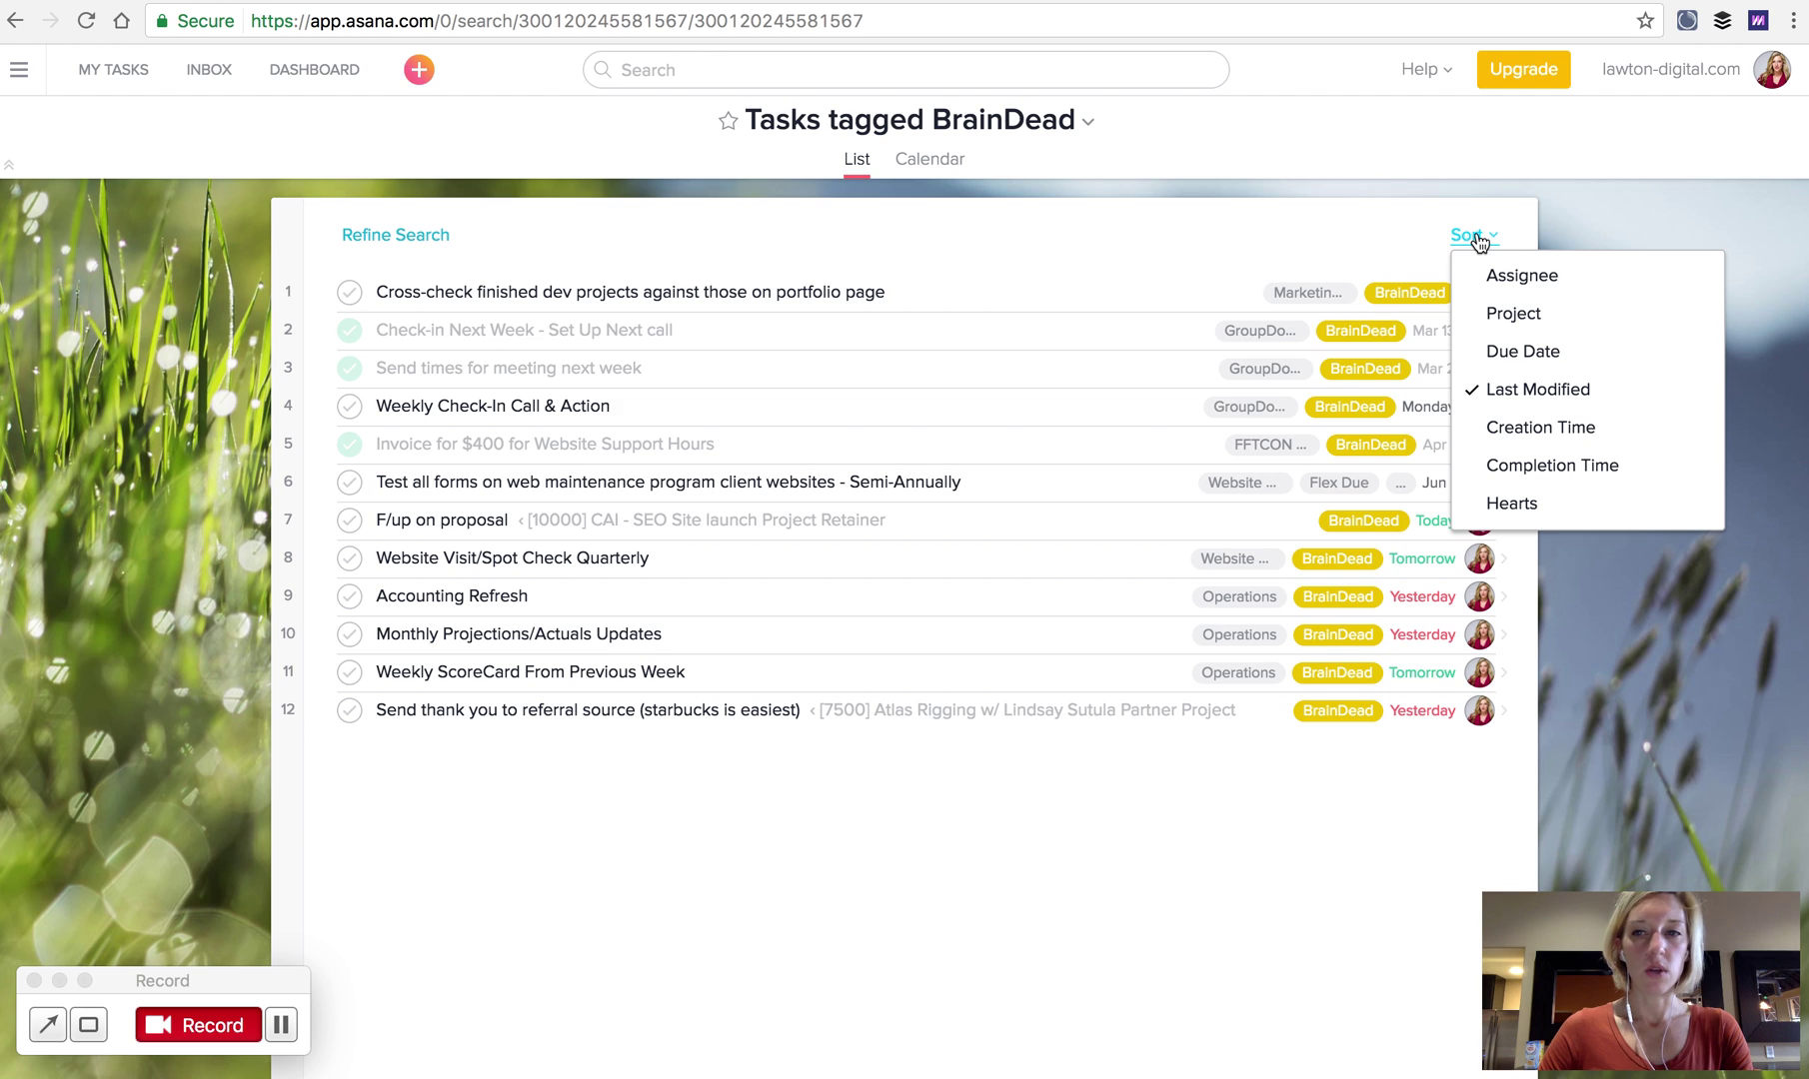
click(1494, 350)
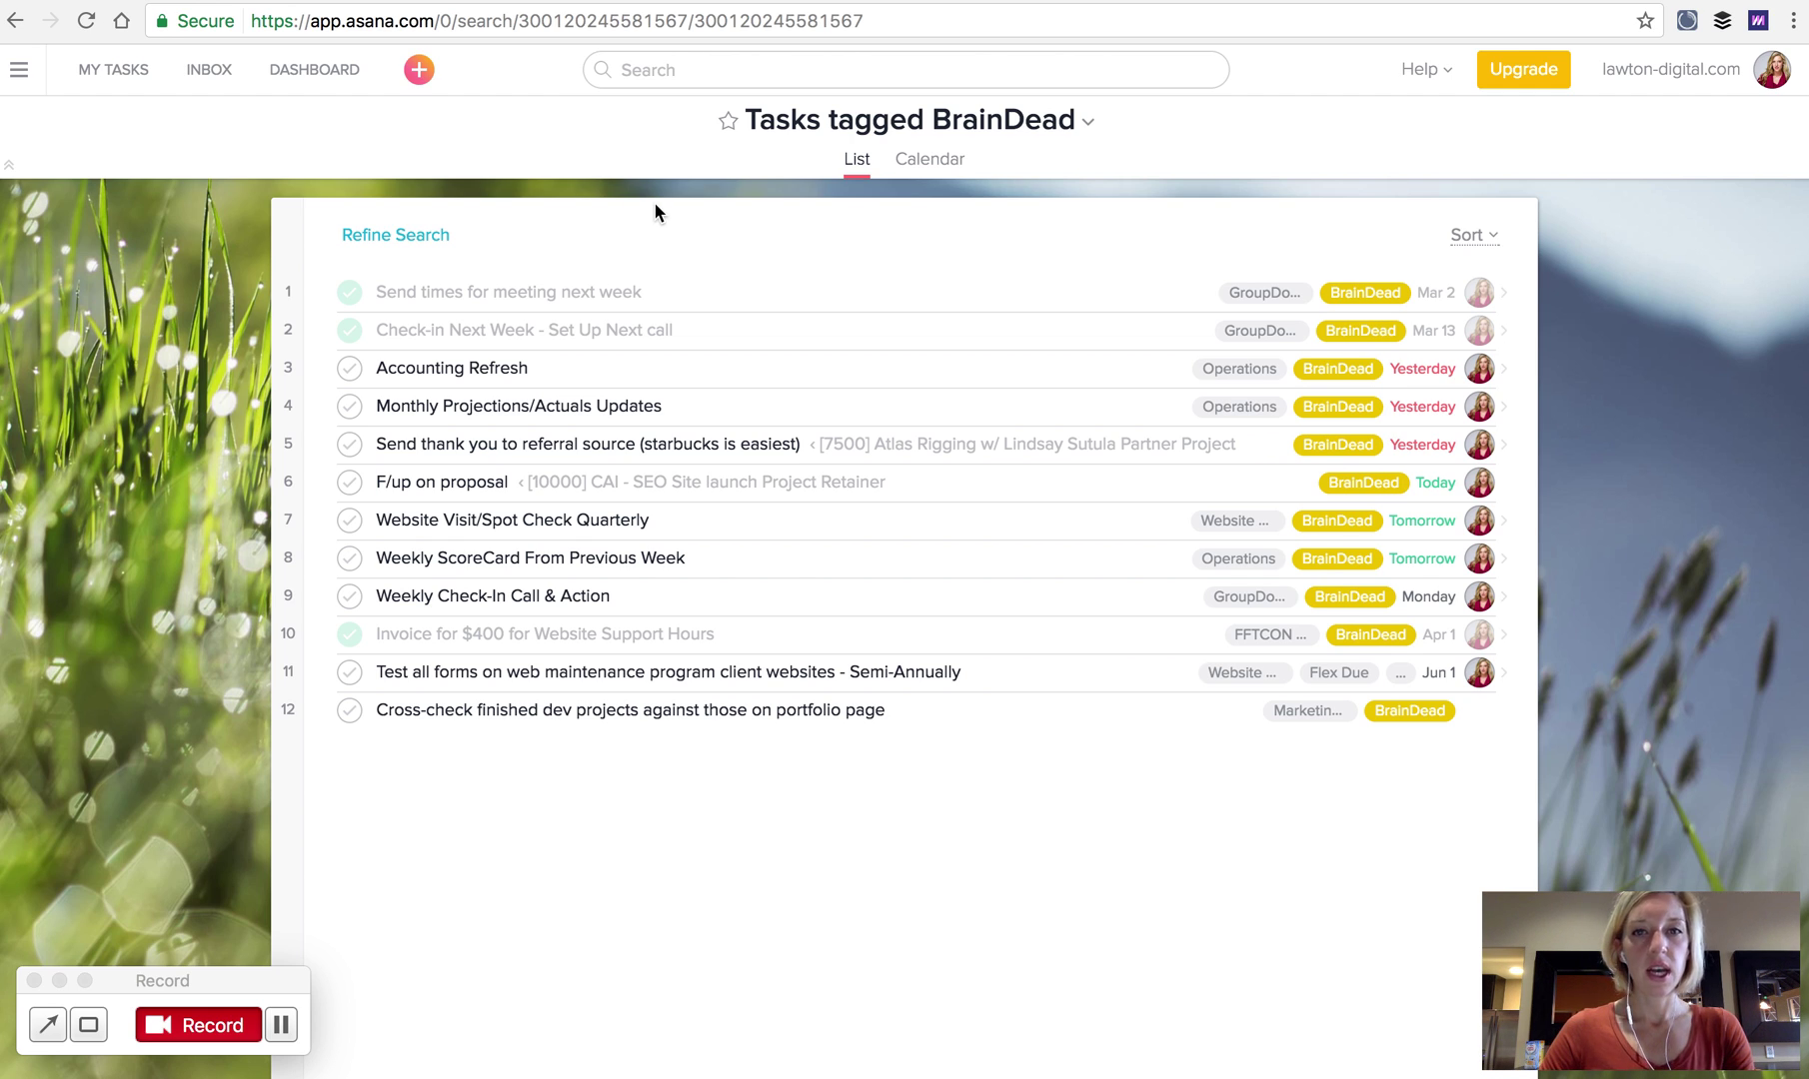
Step: Star the Tasks tagged BrainDead search, confirm it in the sidebar favorites, and open its actions menu
click(728, 123)
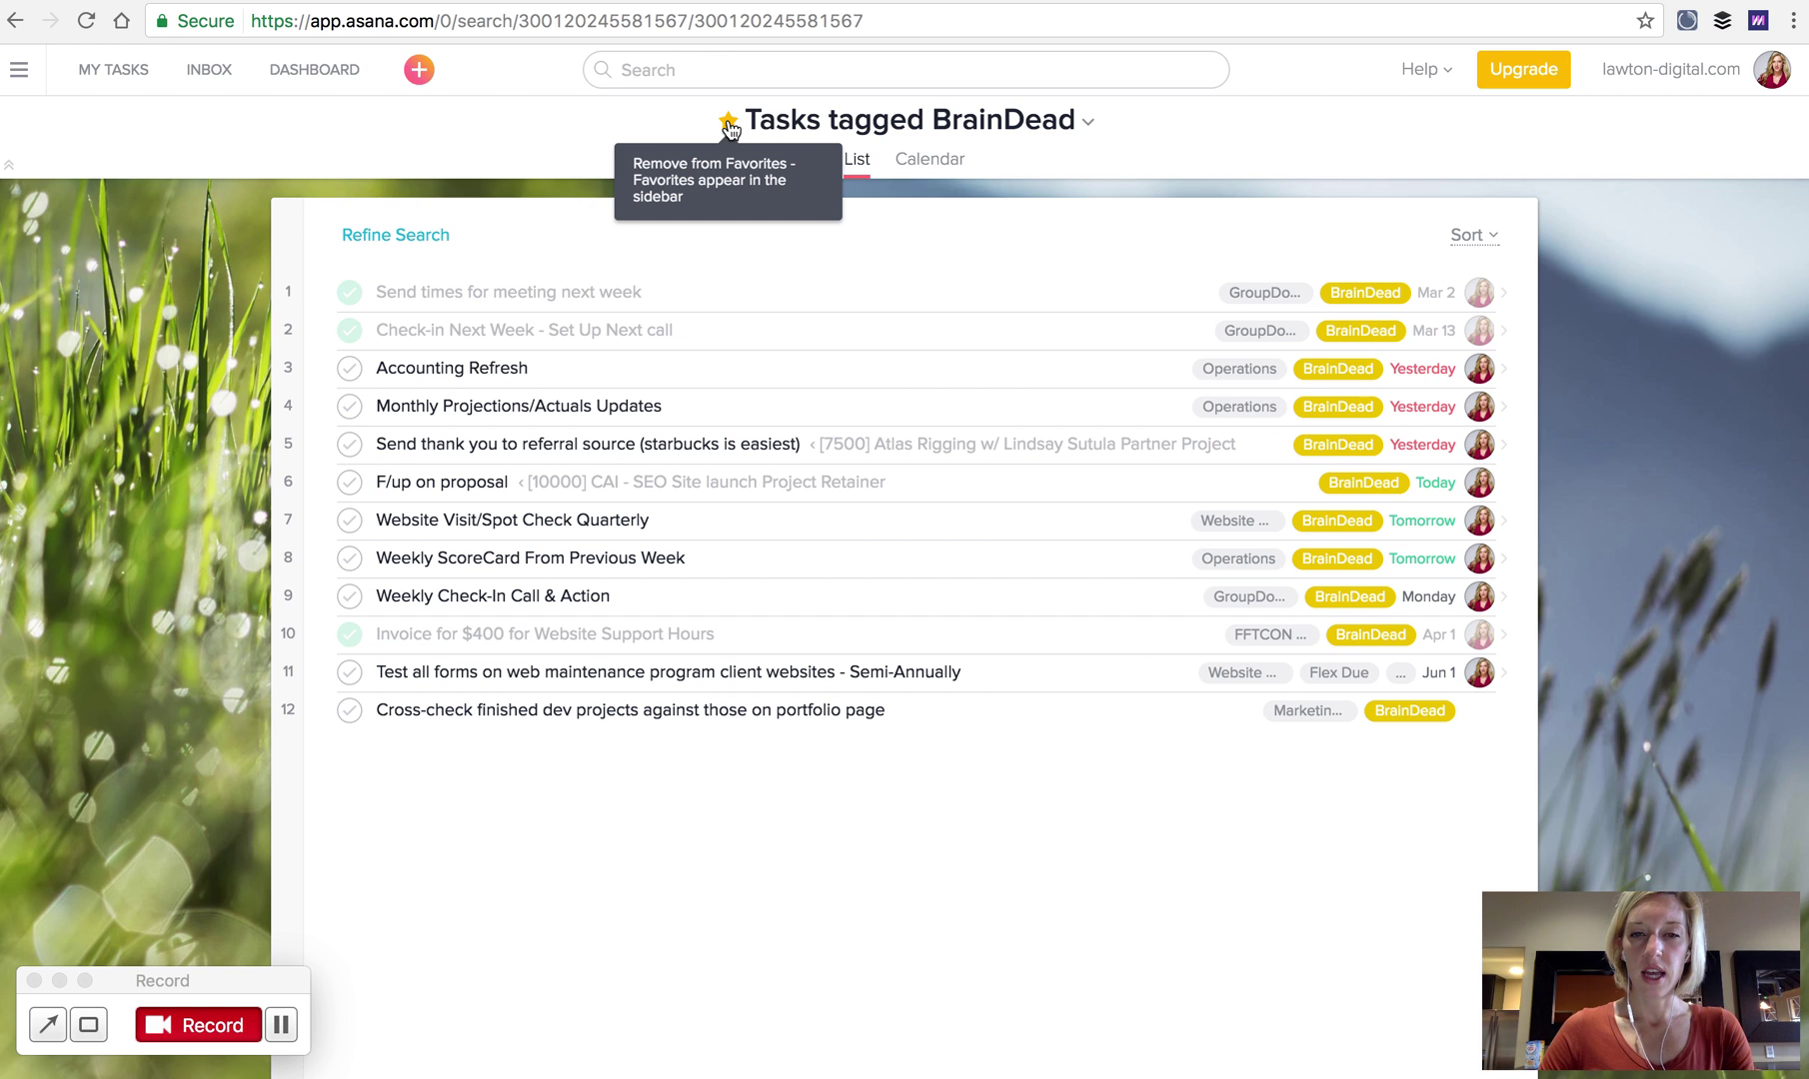
click(24, 80)
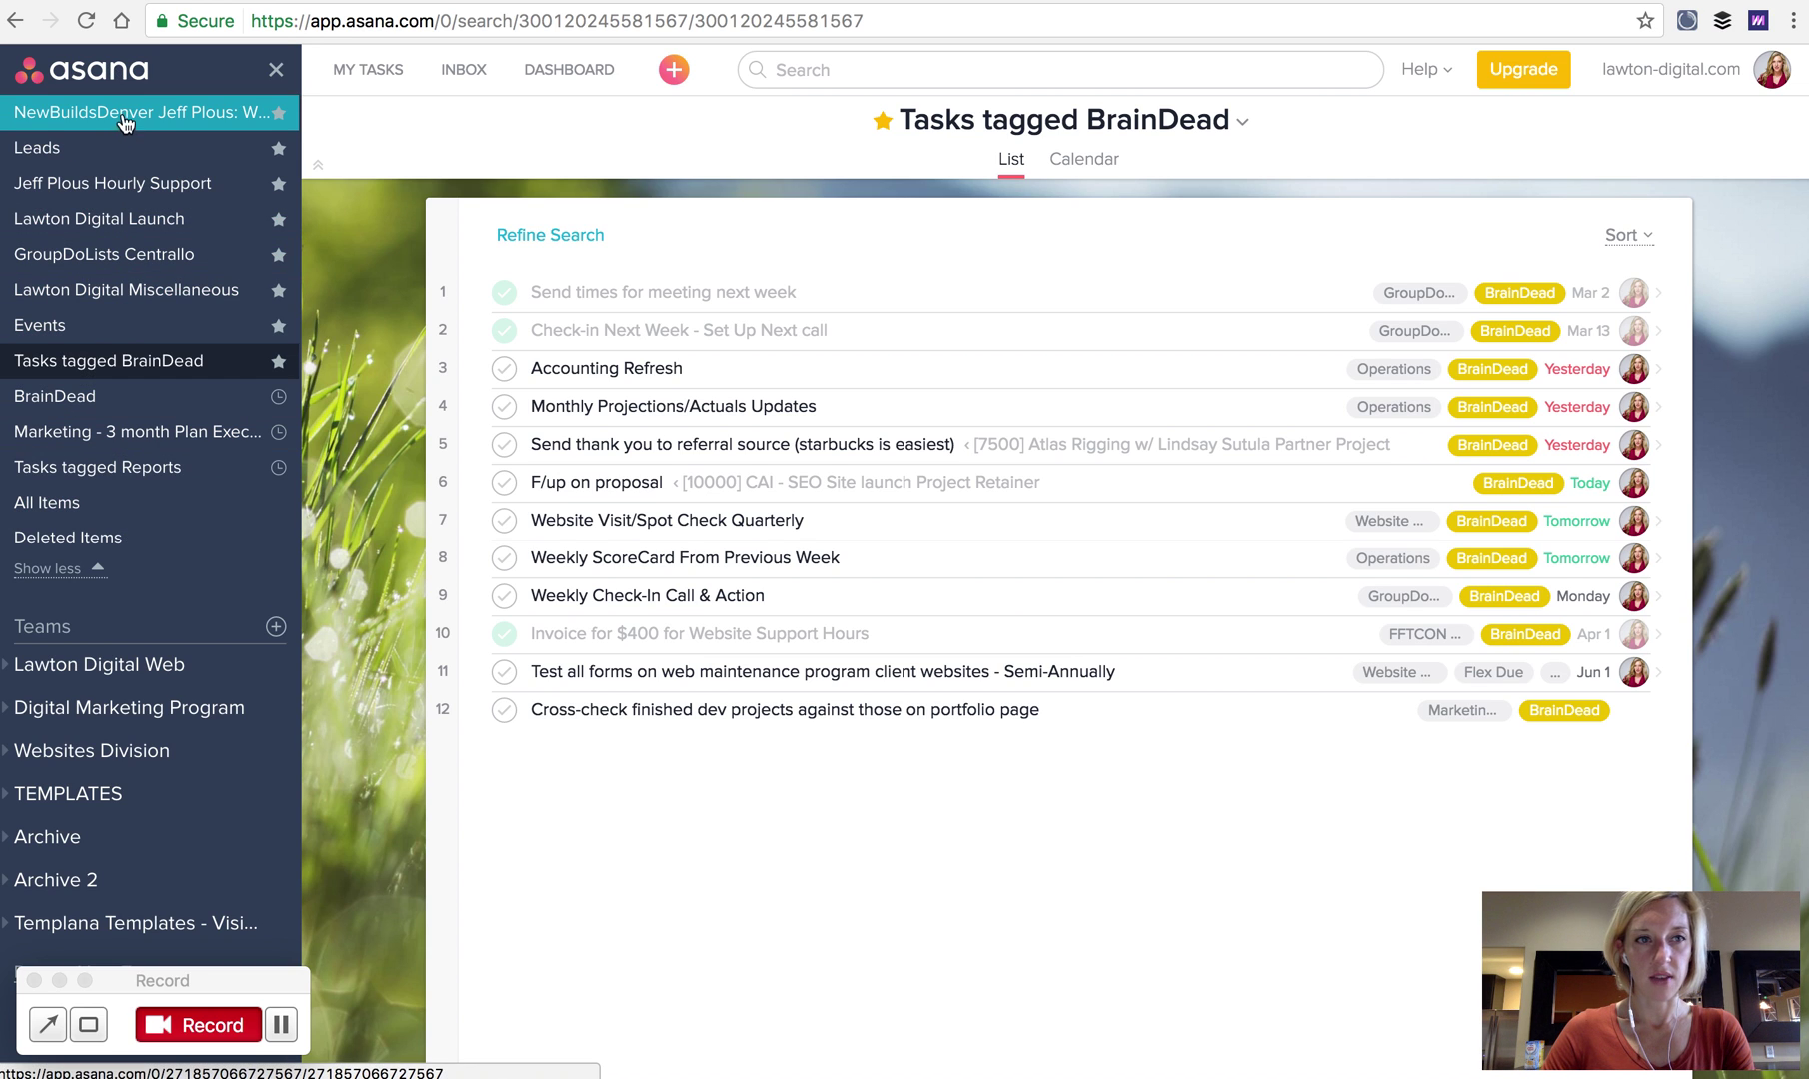
click(275, 71)
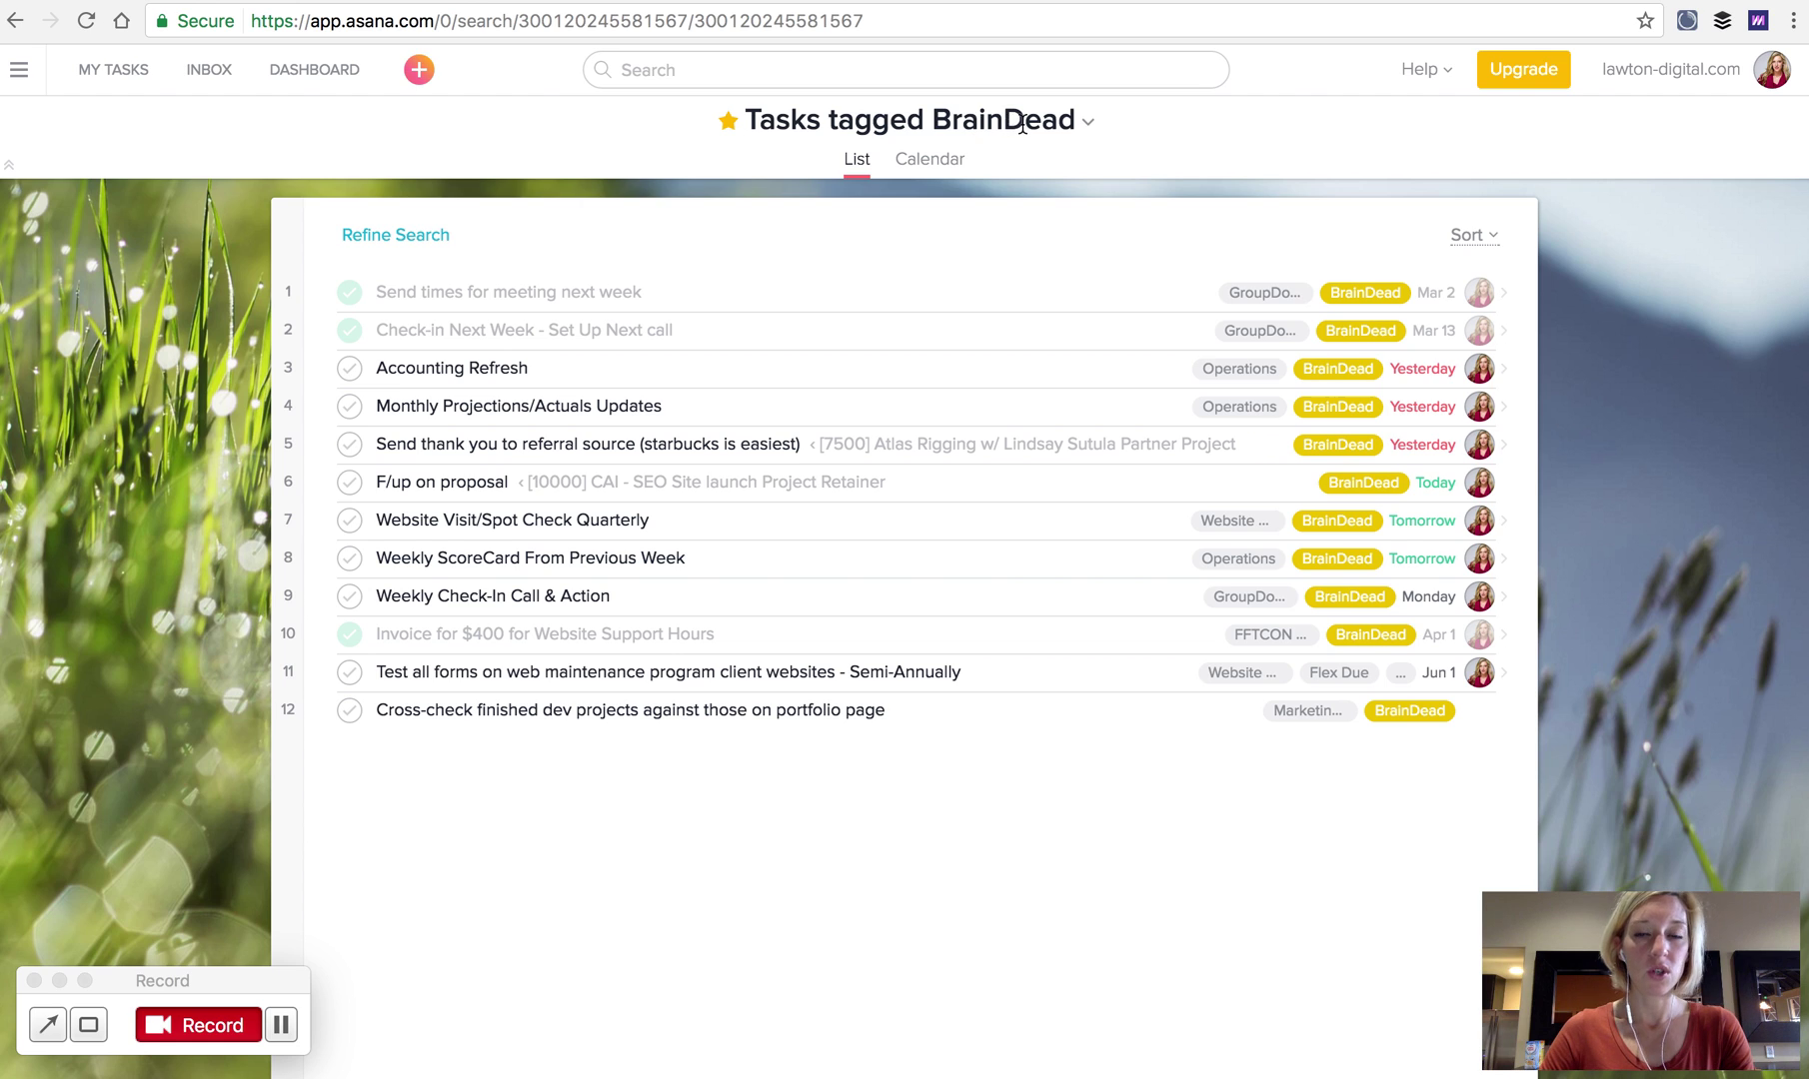
click(1089, 126)
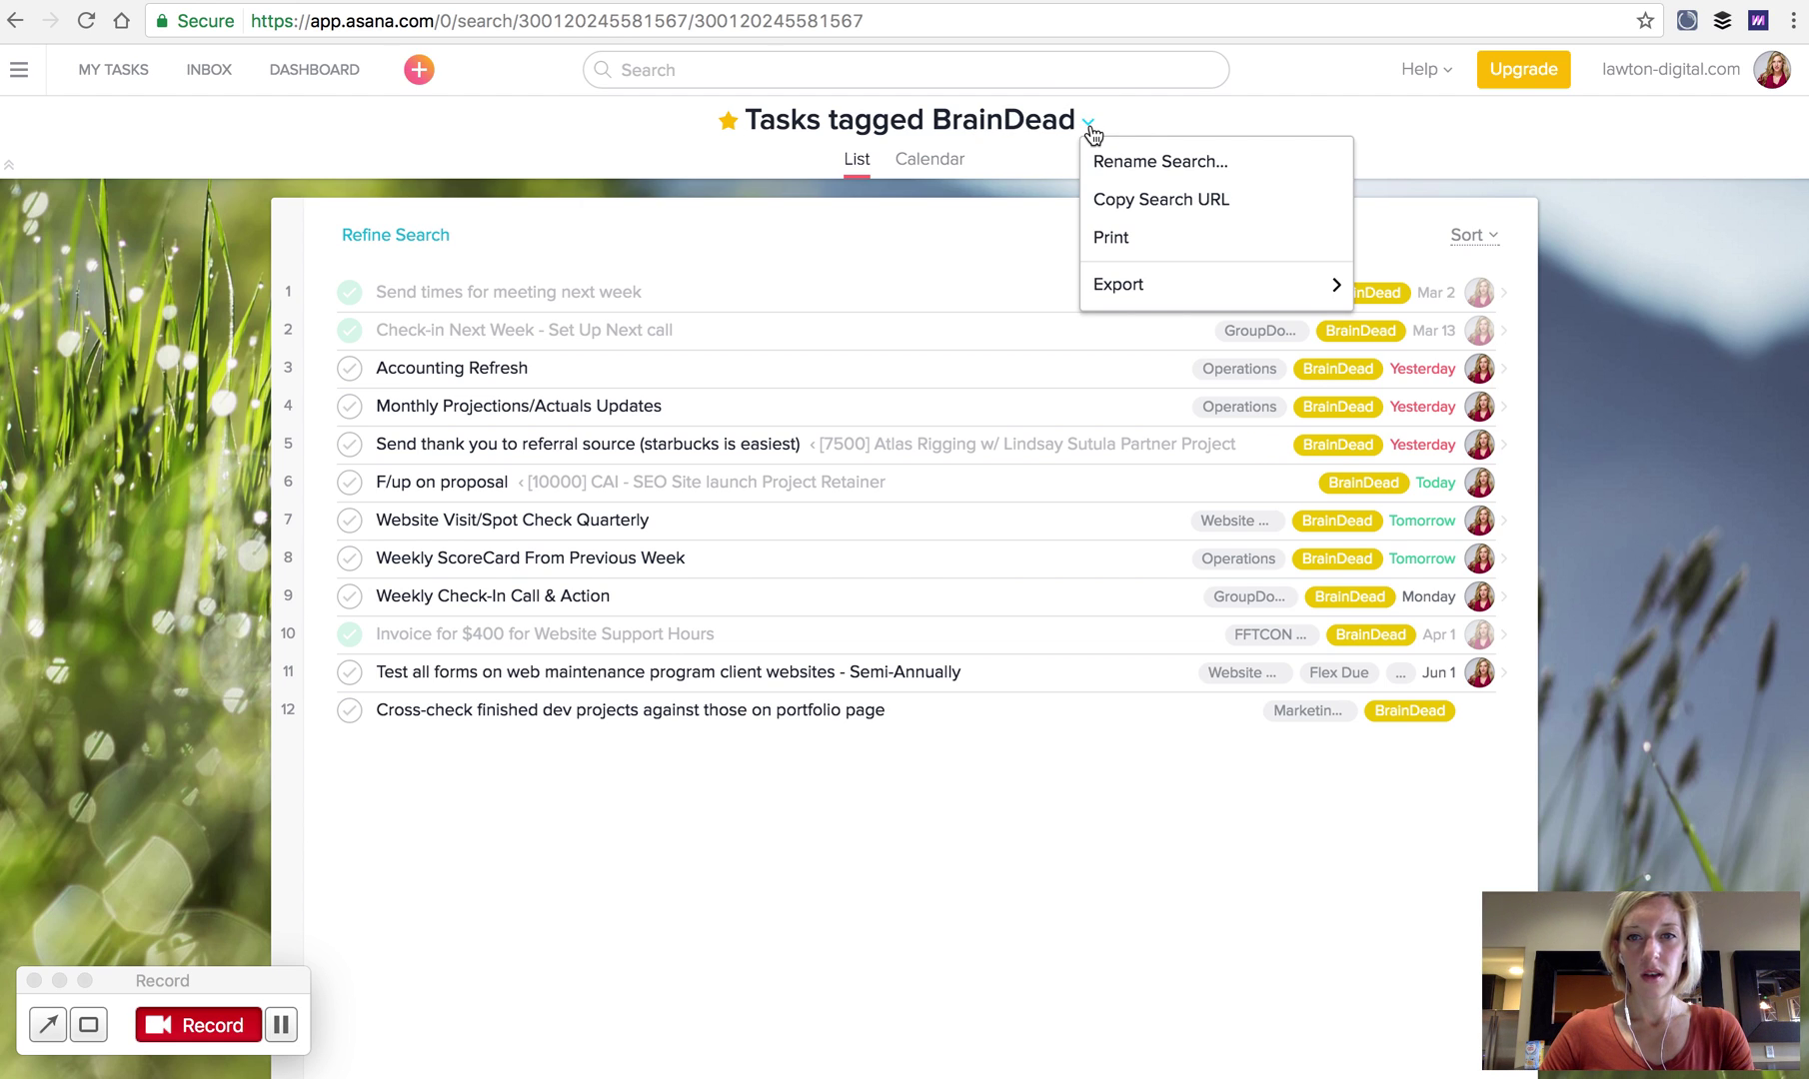
Step: Copy the URL of the BrainDead search
click(1171, 201)
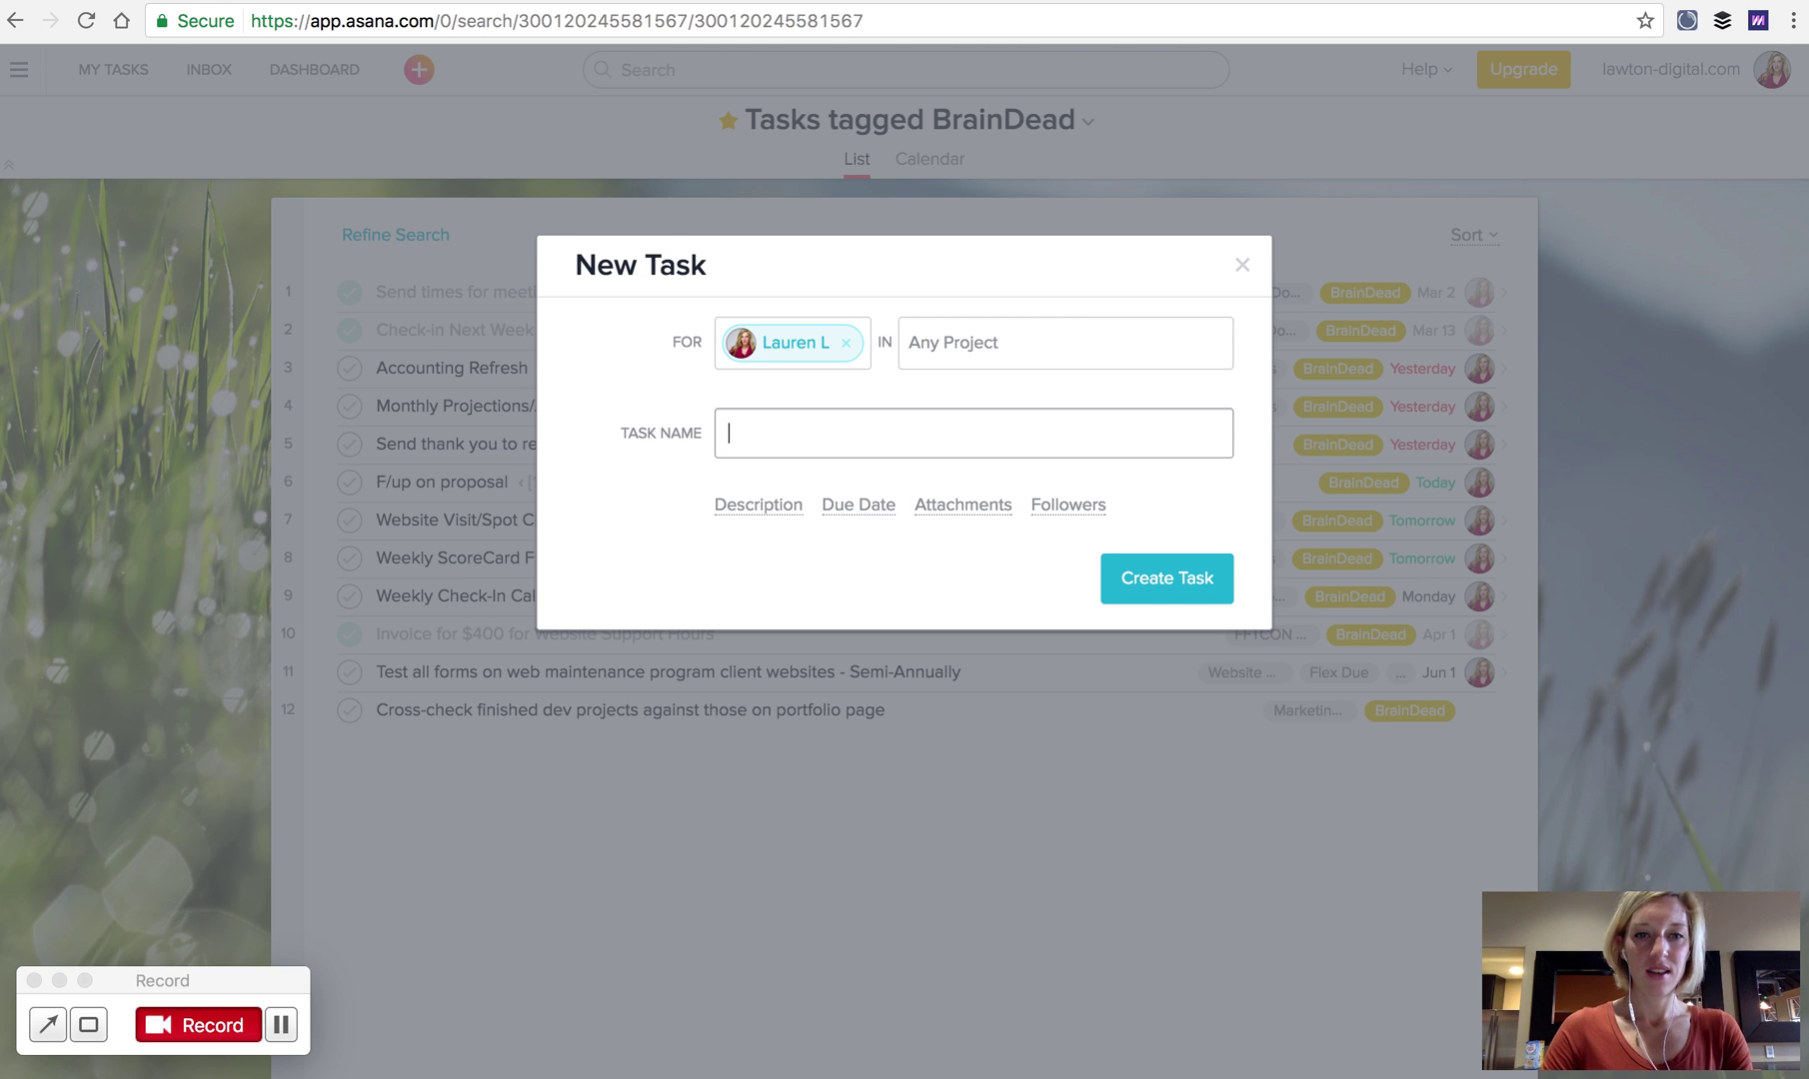
Step: Name the new task 'Knock Out BrainDead Tasks' and paste the search URL into its description
text(Knock Out BrainDead Tasks)
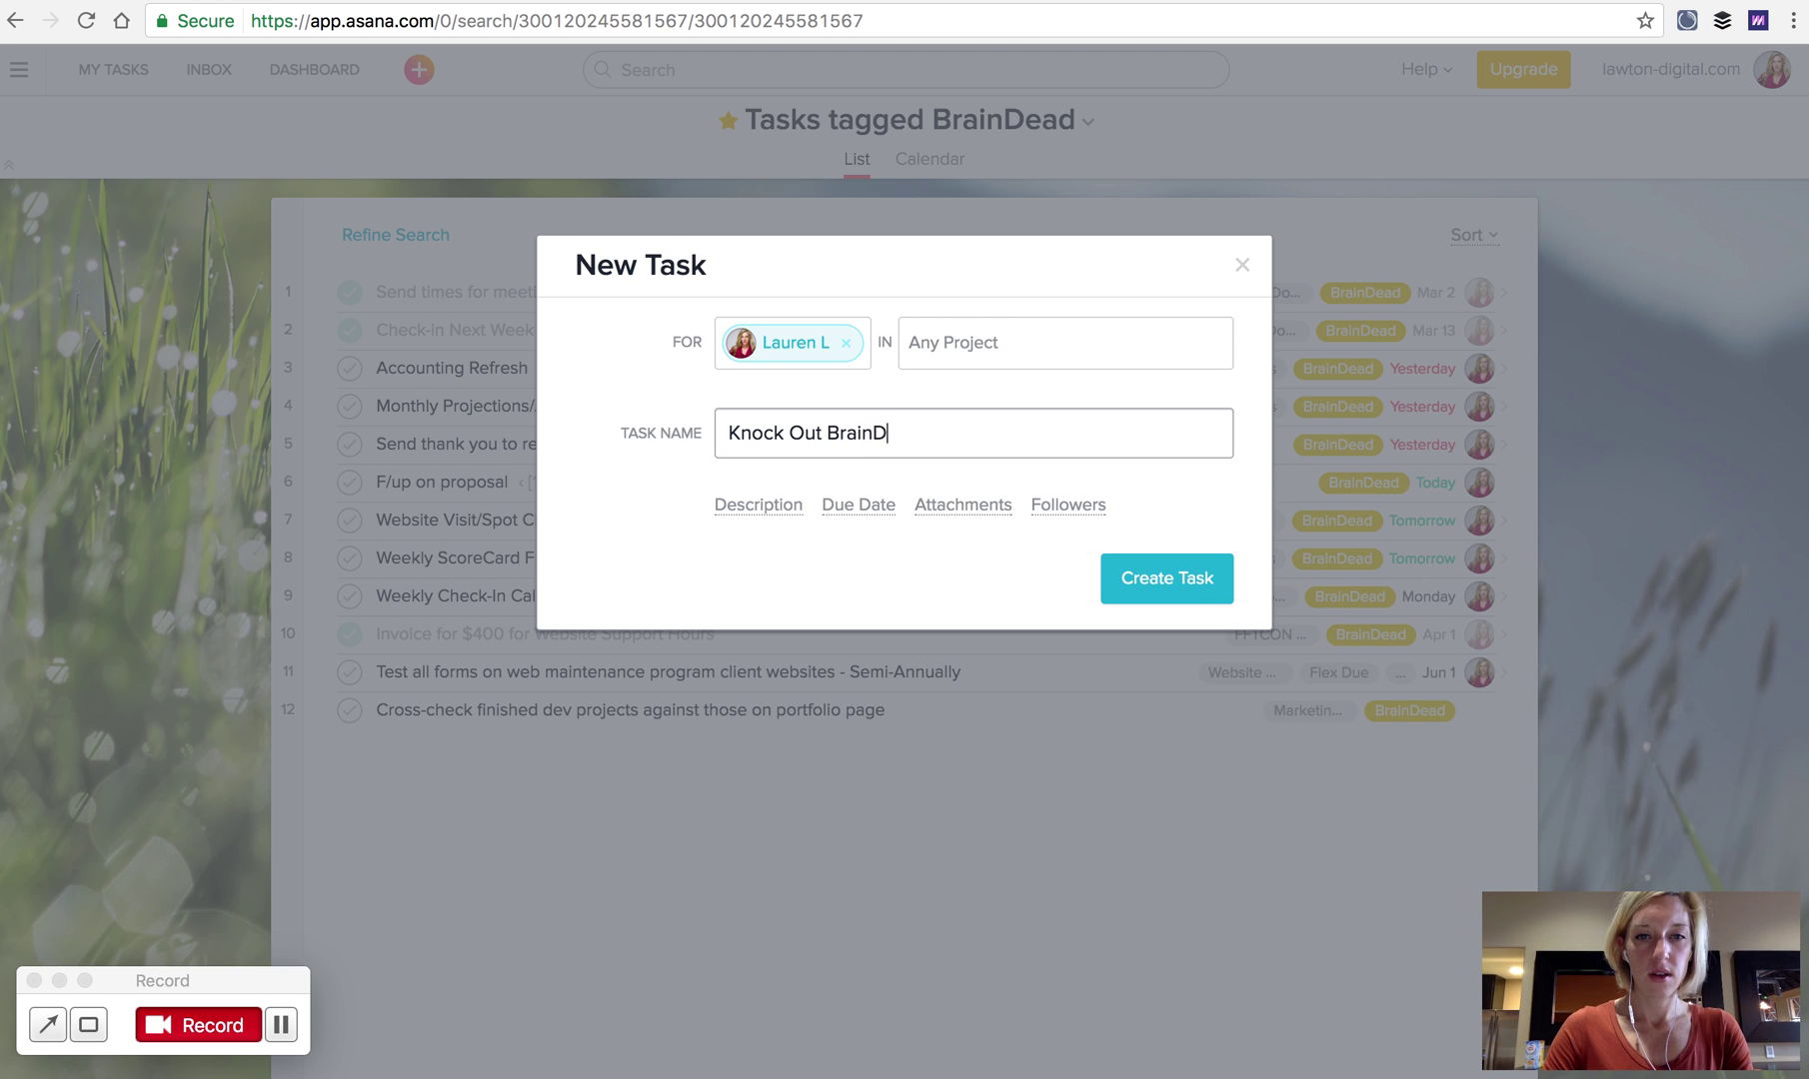
click(759, 502)
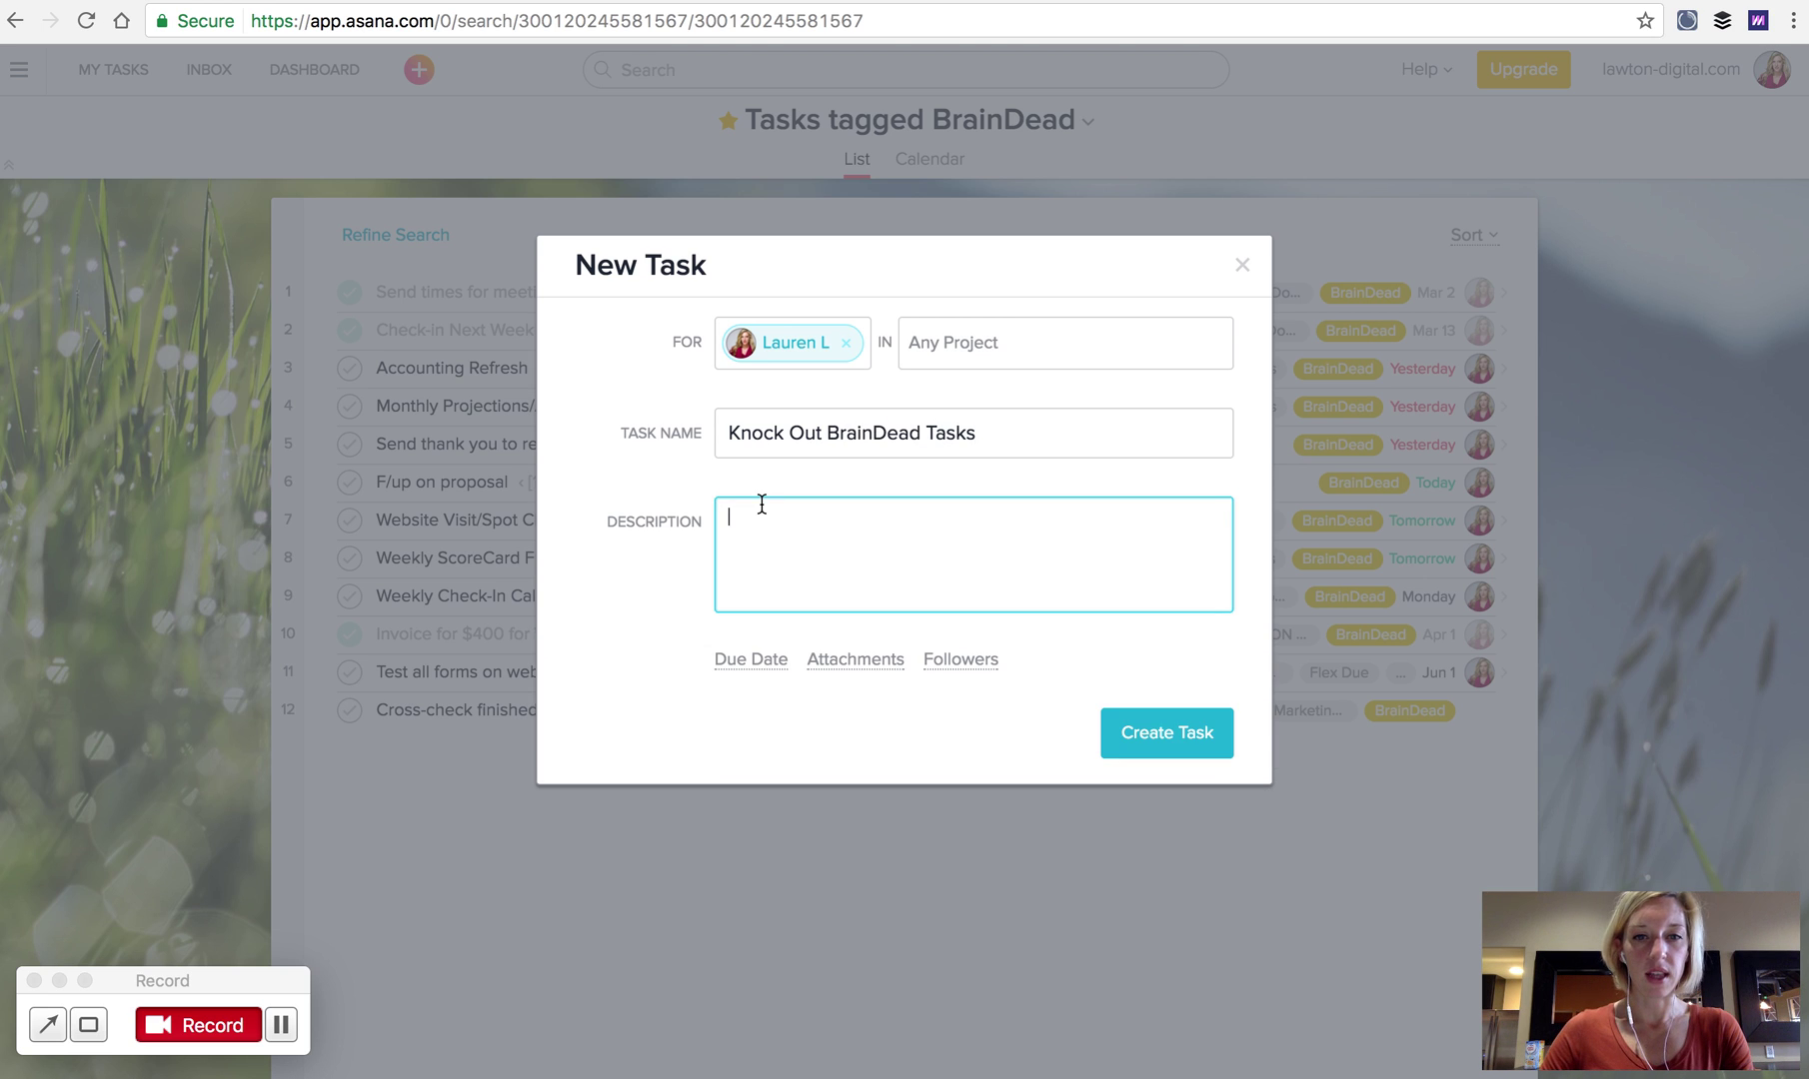
key(super+v)
key(Return)
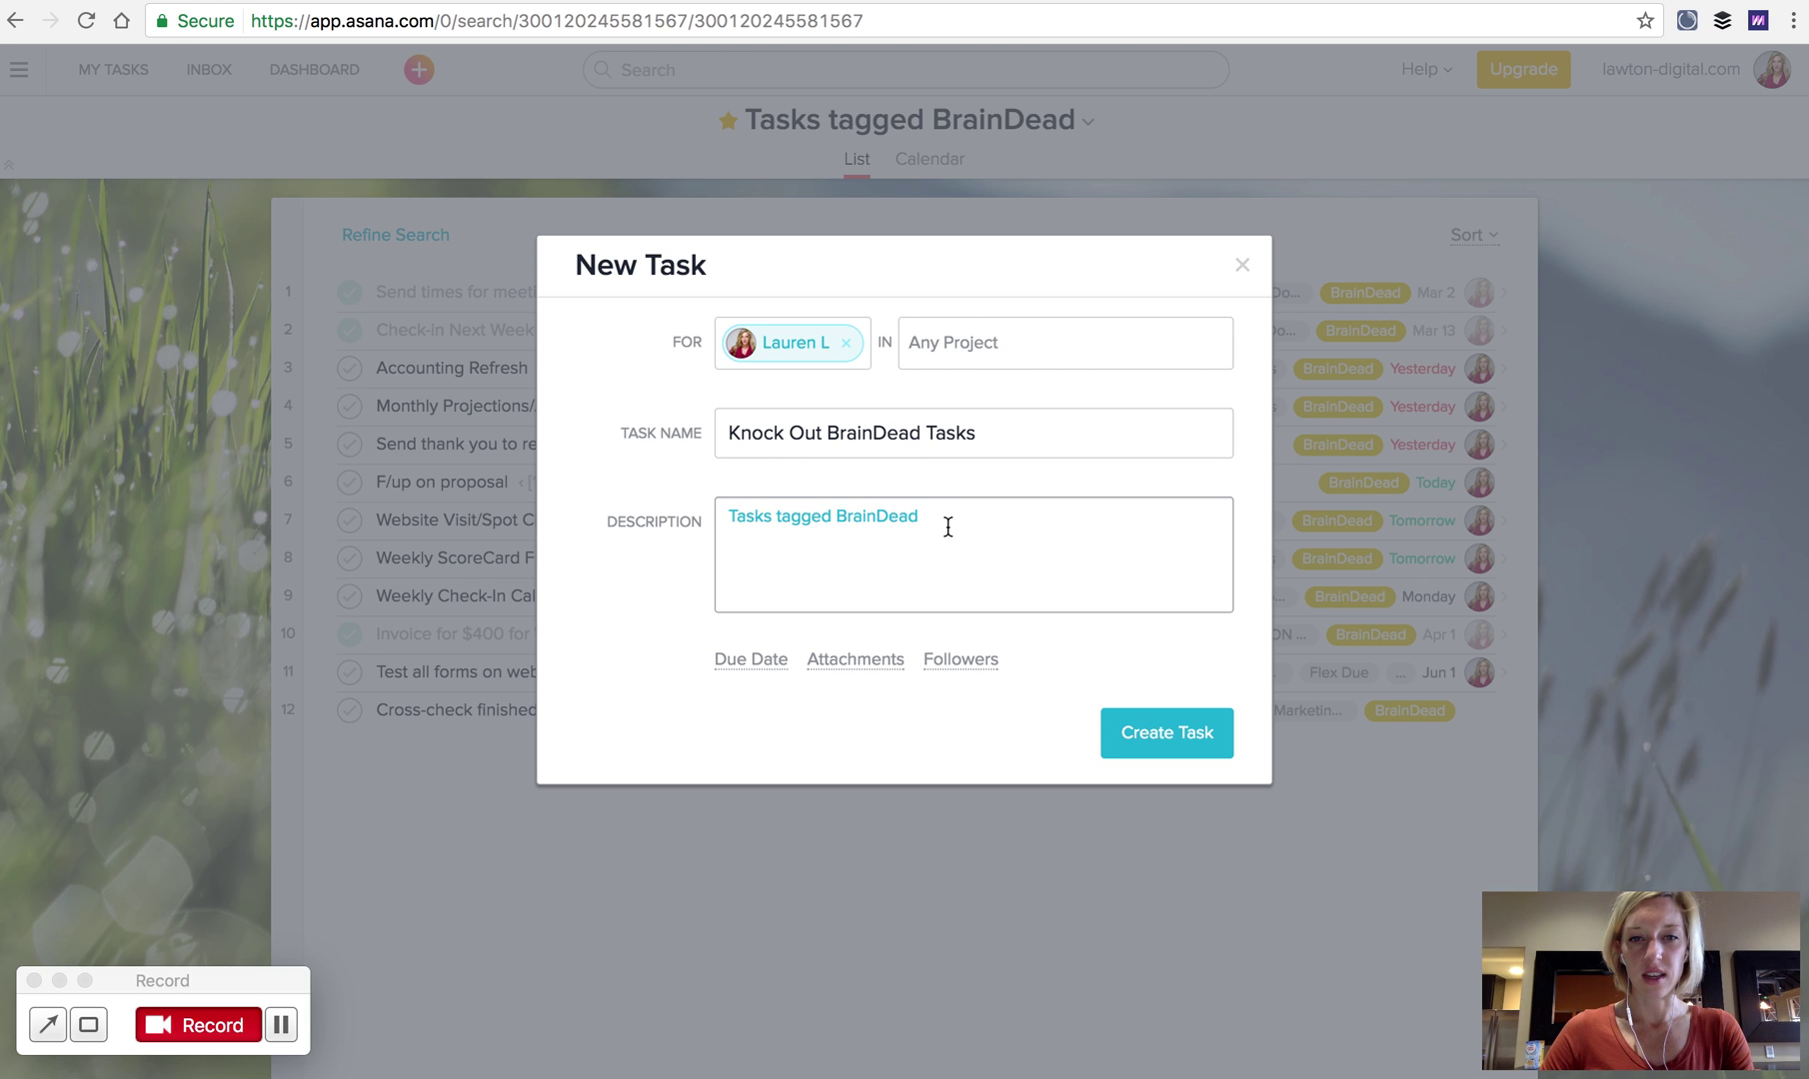
click(952, 523)
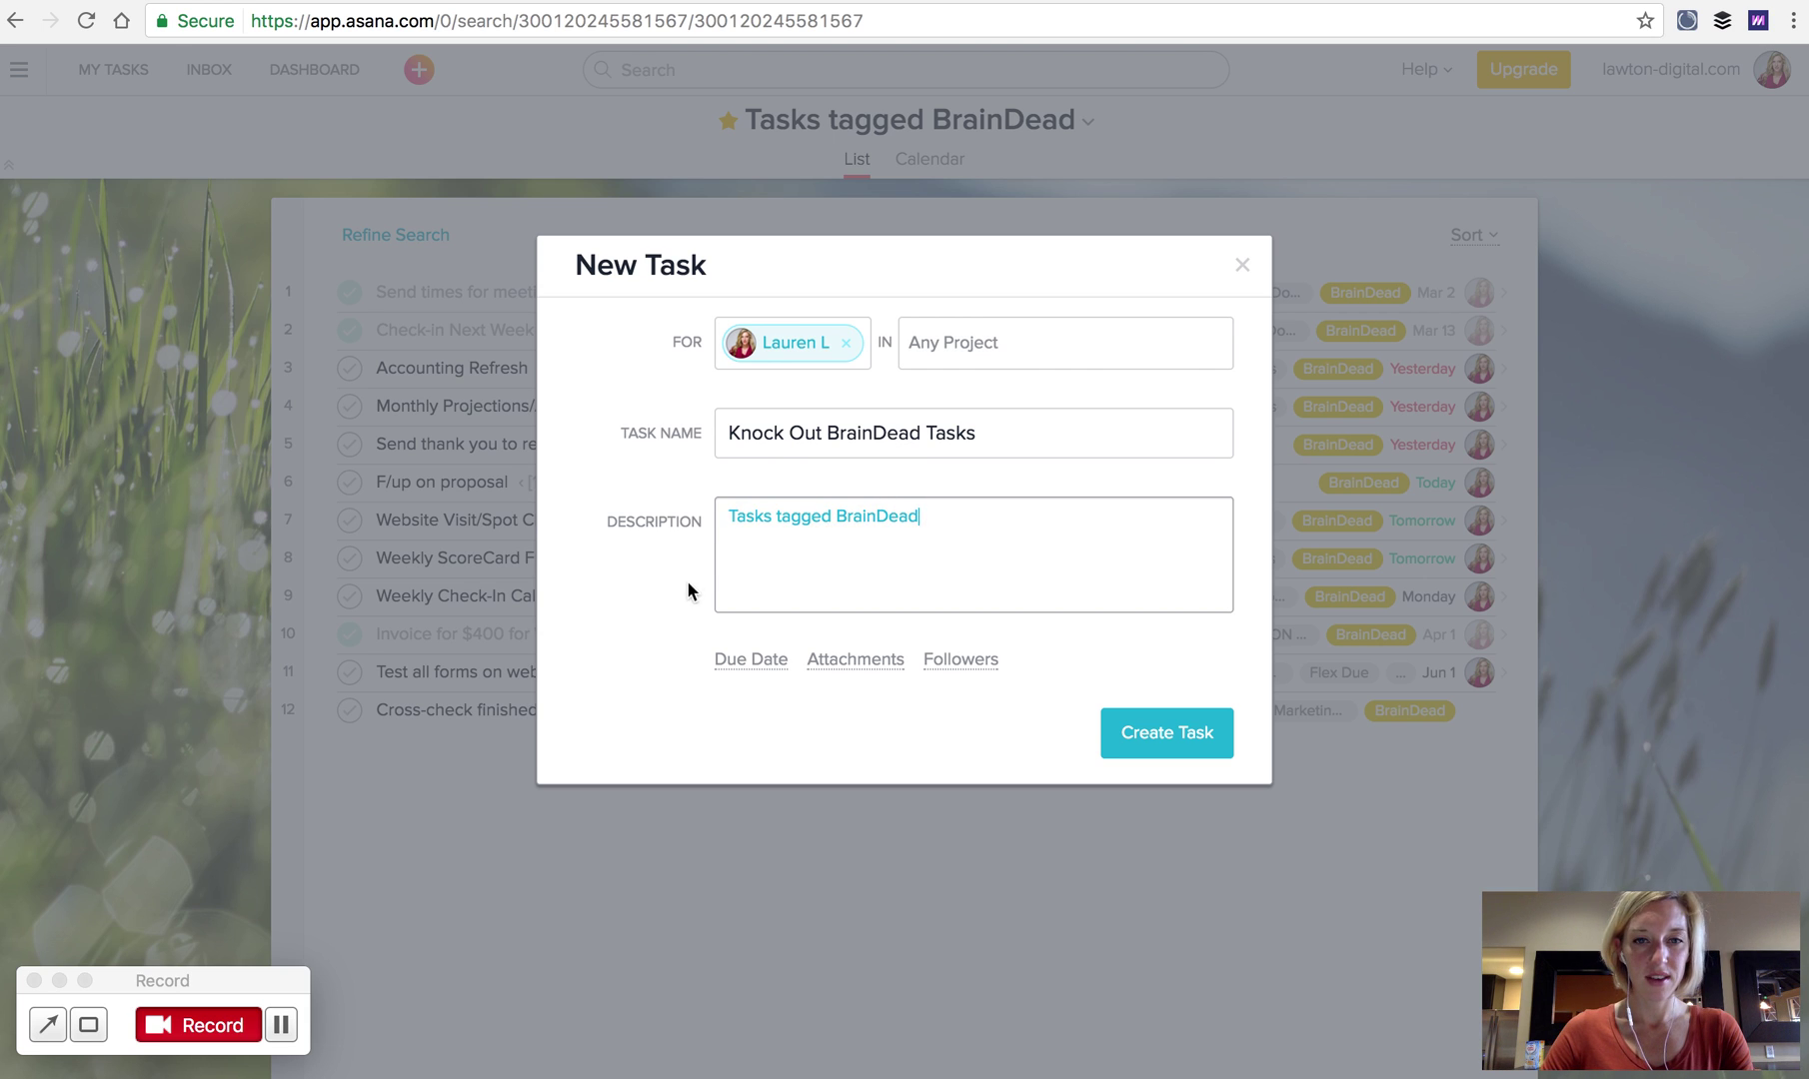
Step: Set the due date to March 23, 2017 and create the task
click(745, 661)
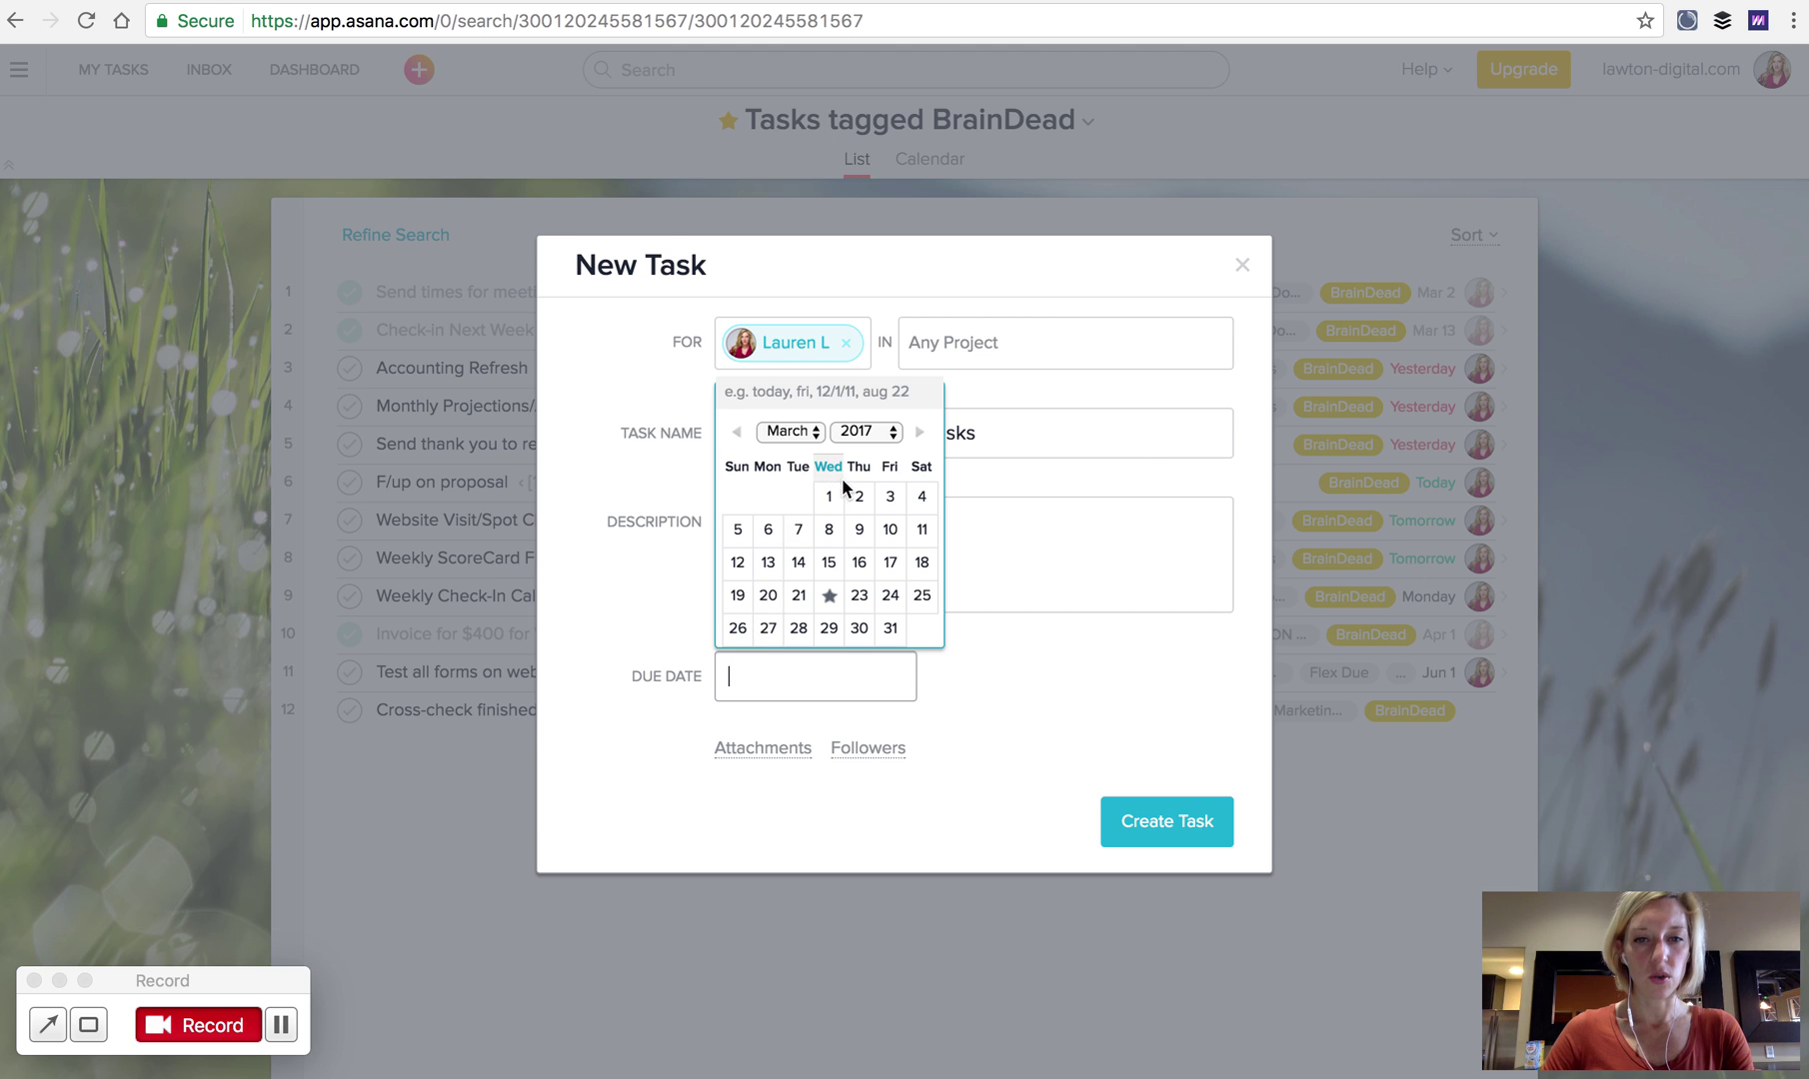
click(857, 595)
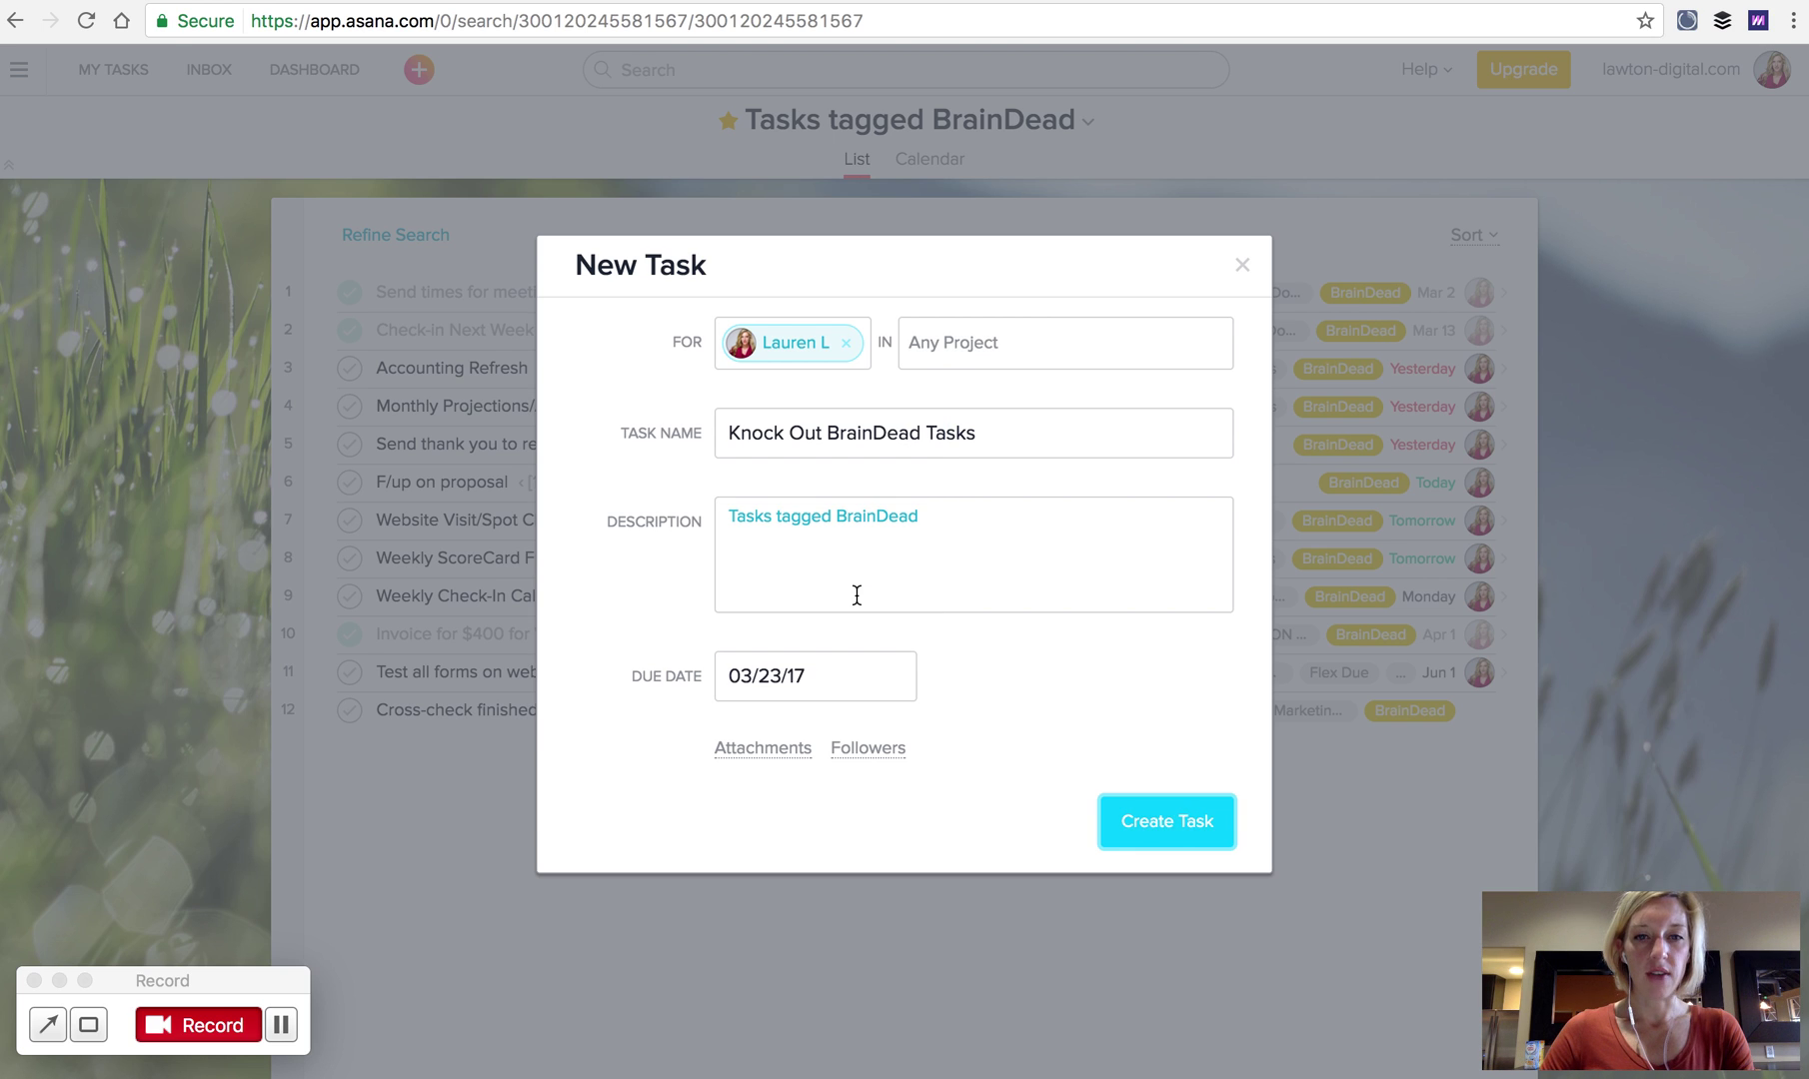
click(841, 685)
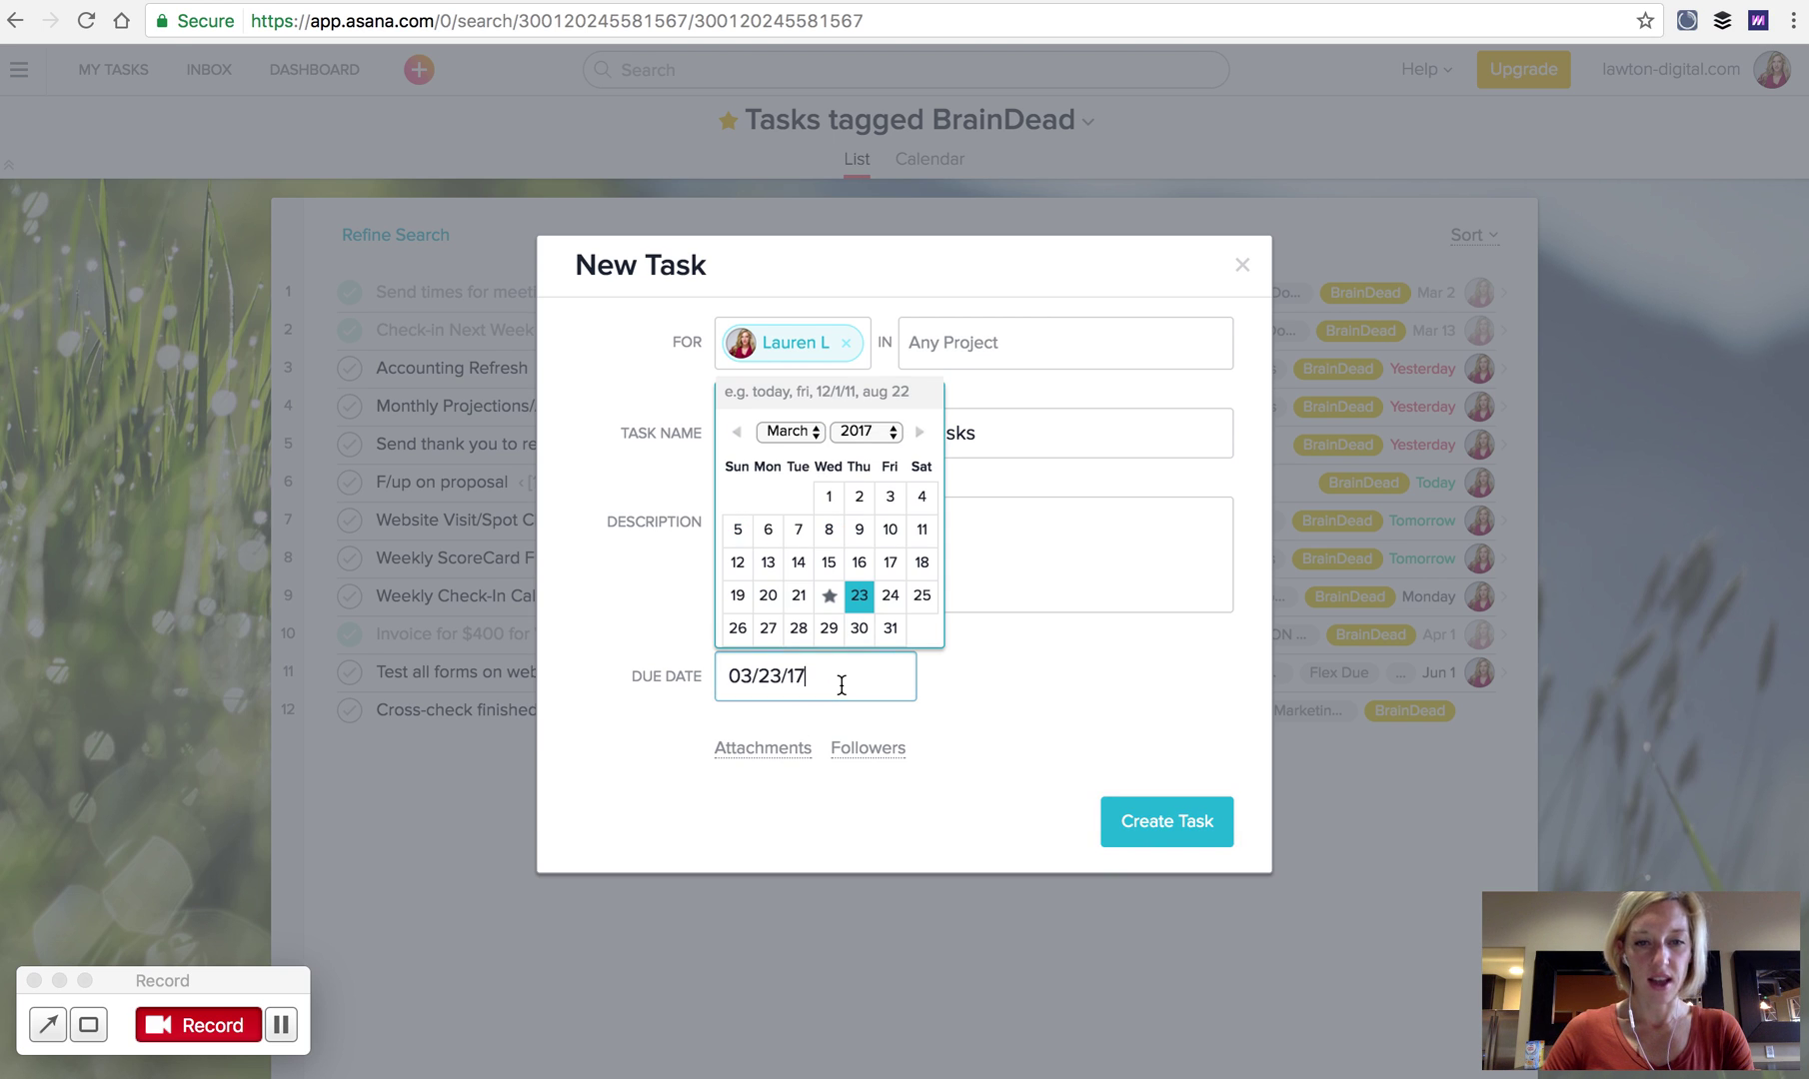
click(1120, 725)
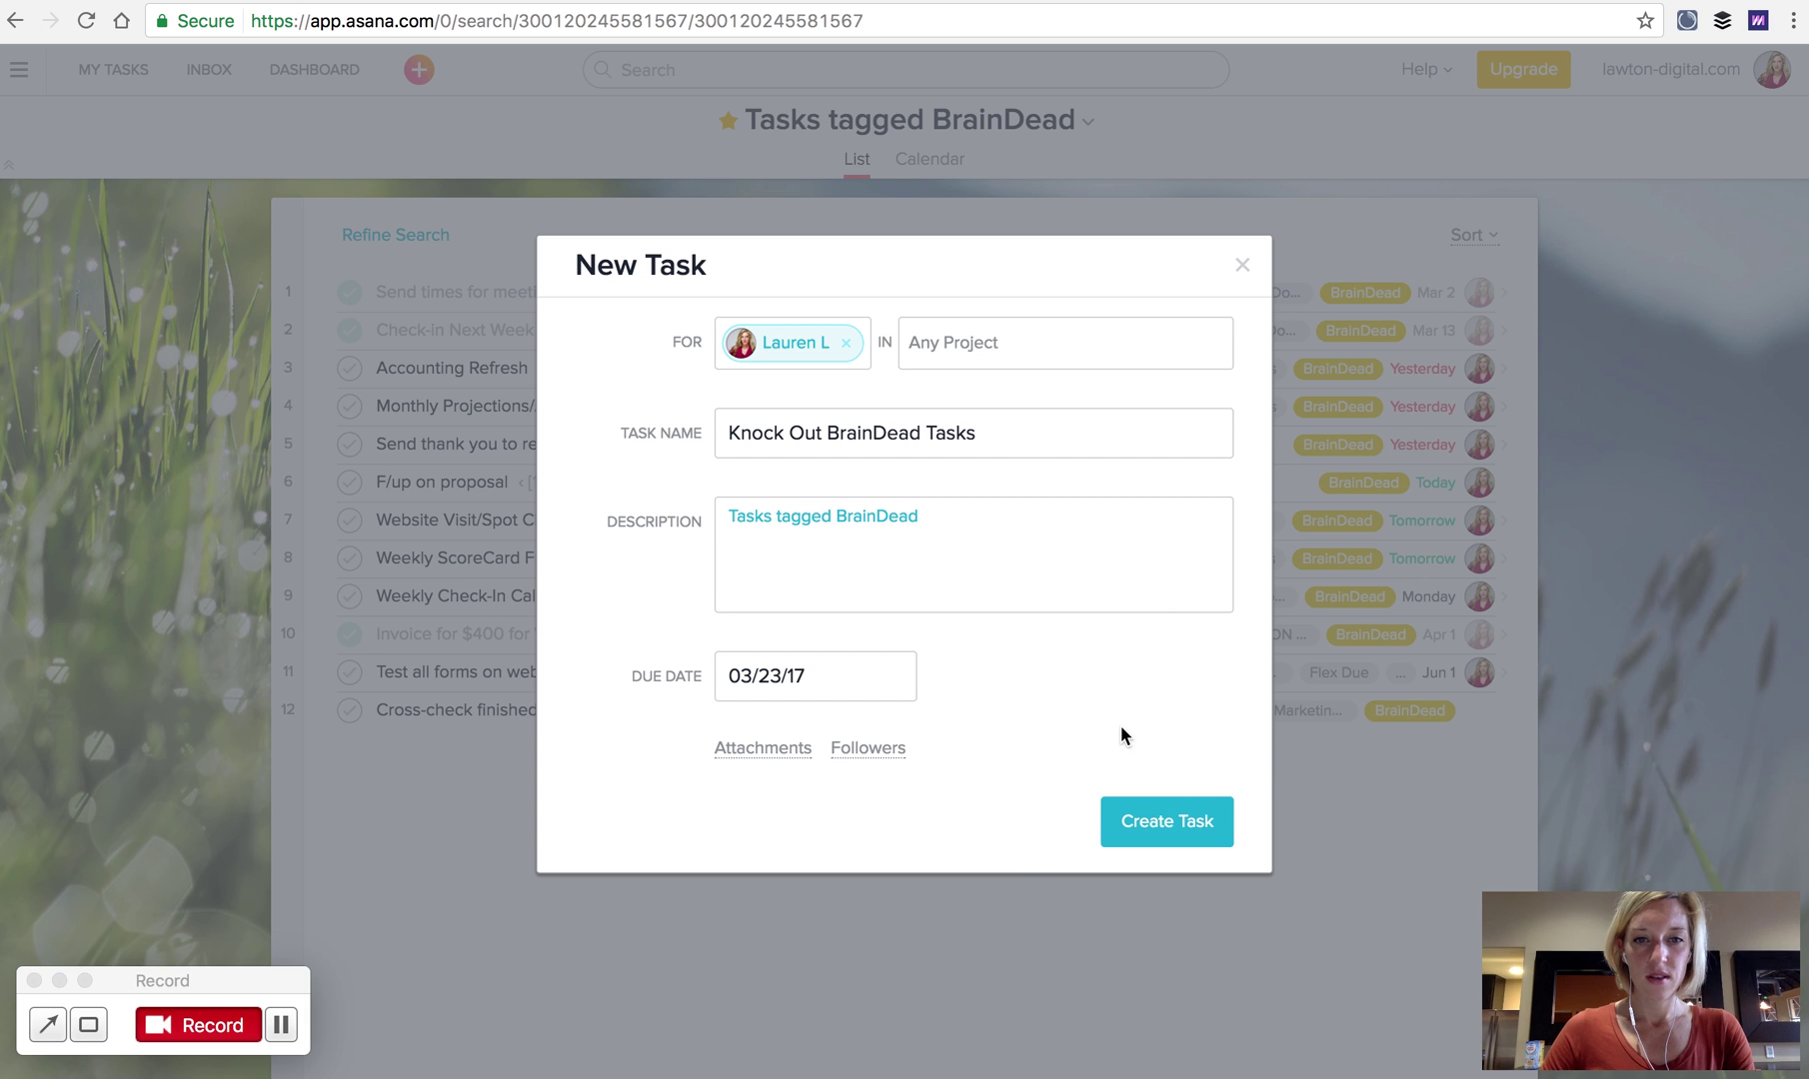
click(1168, 821)
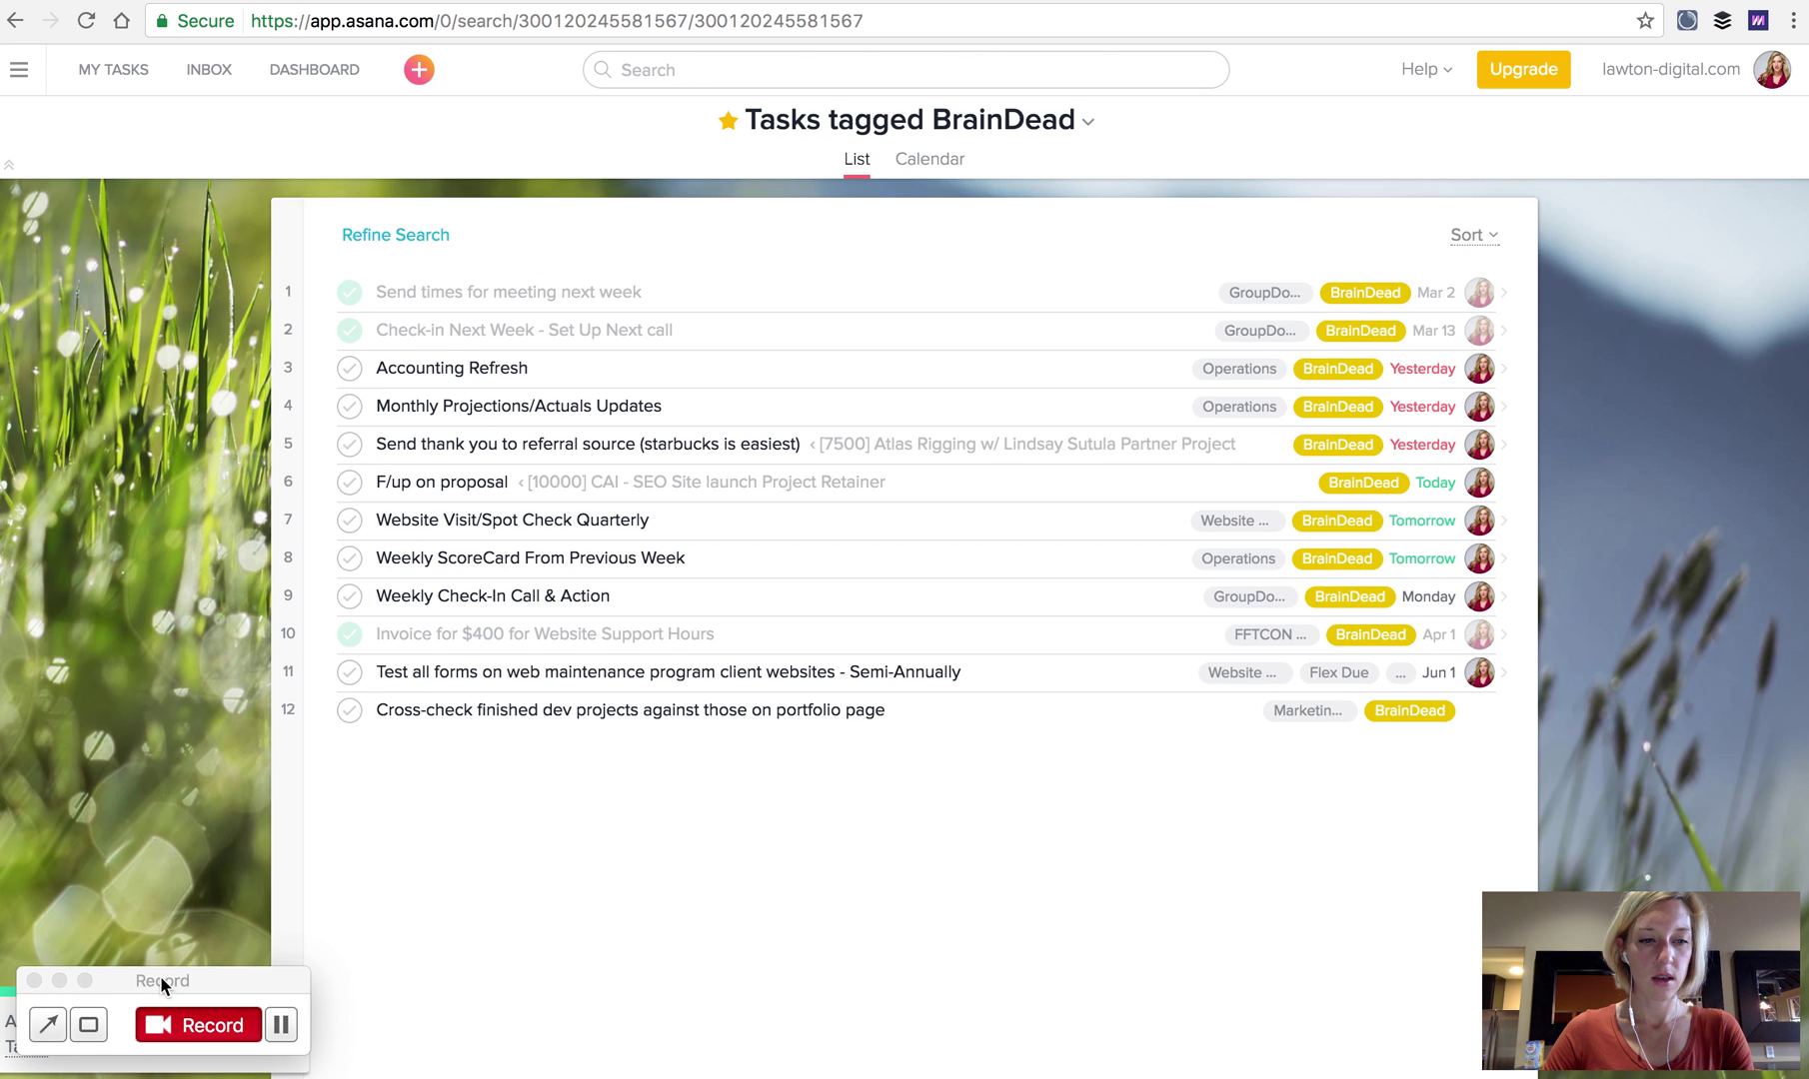
drag(162, 984, 621, 967)
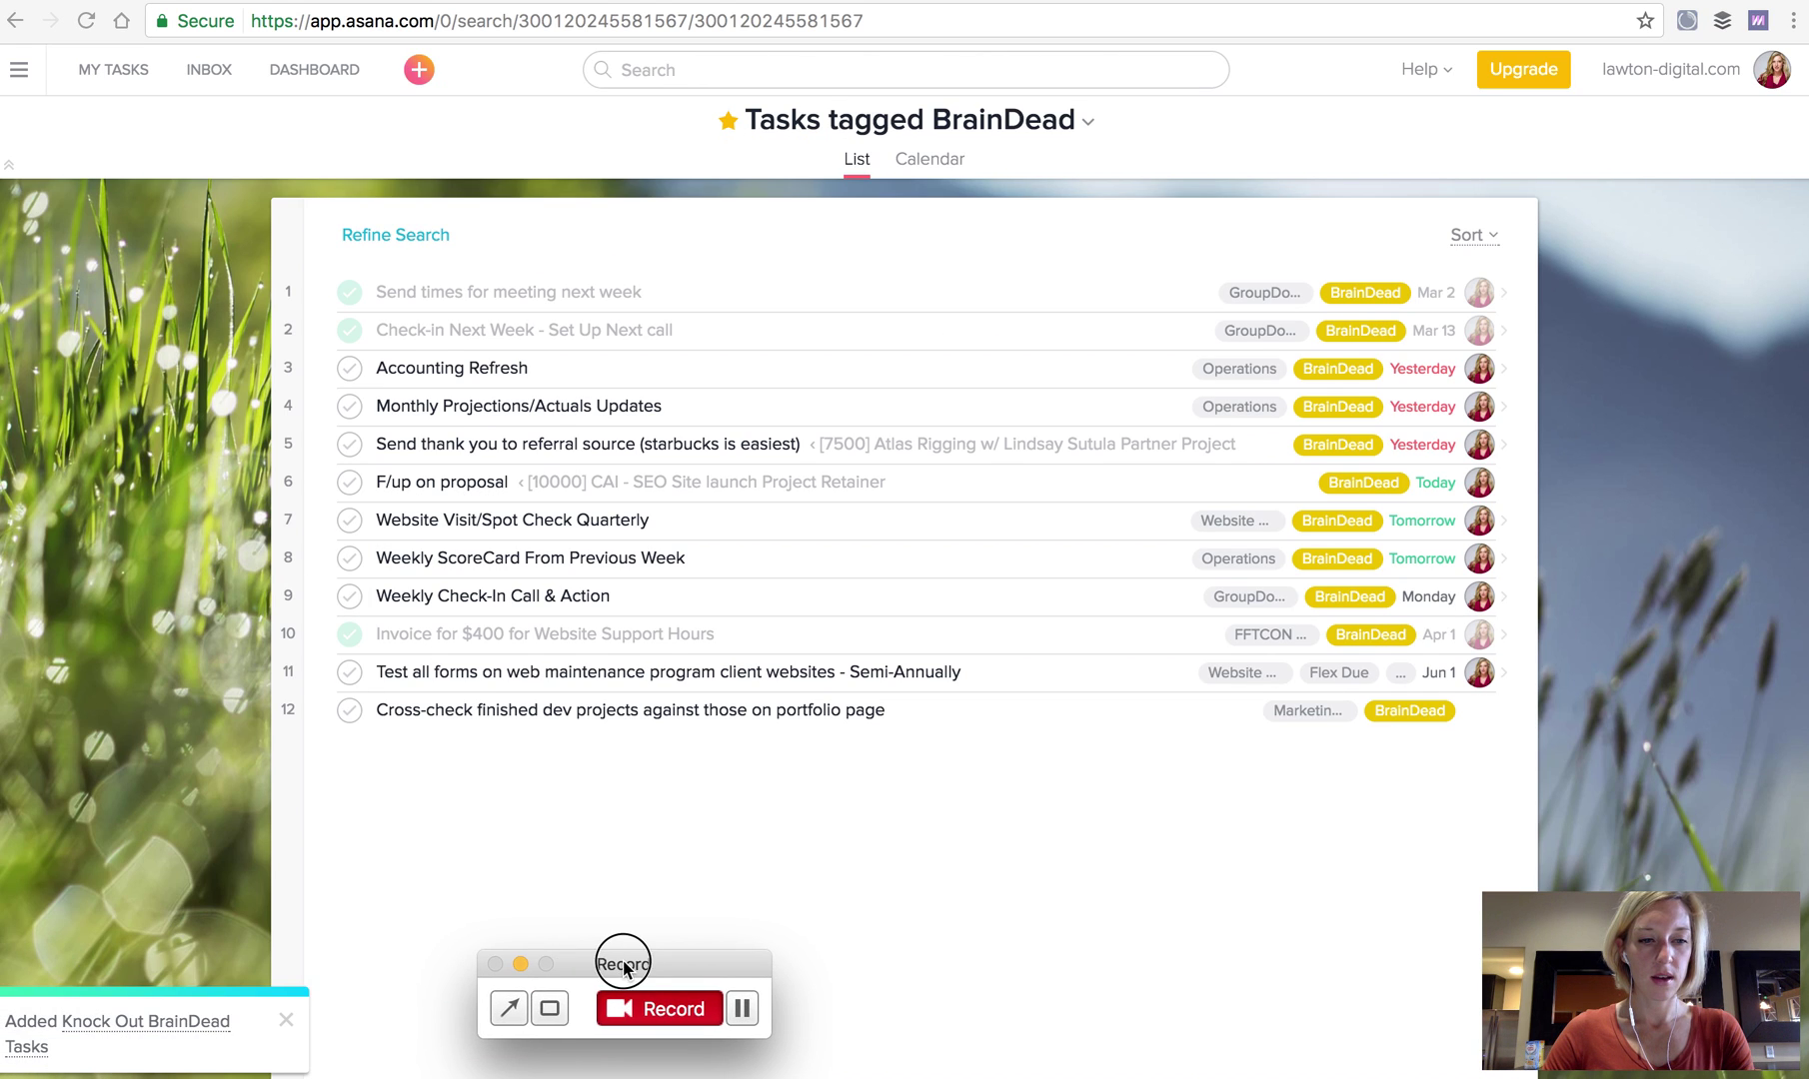
Step: Make 'Knock Out BrainDead Tasks' repeat weekly on Thursdays, due at 2:00pm
click(131, 1029)
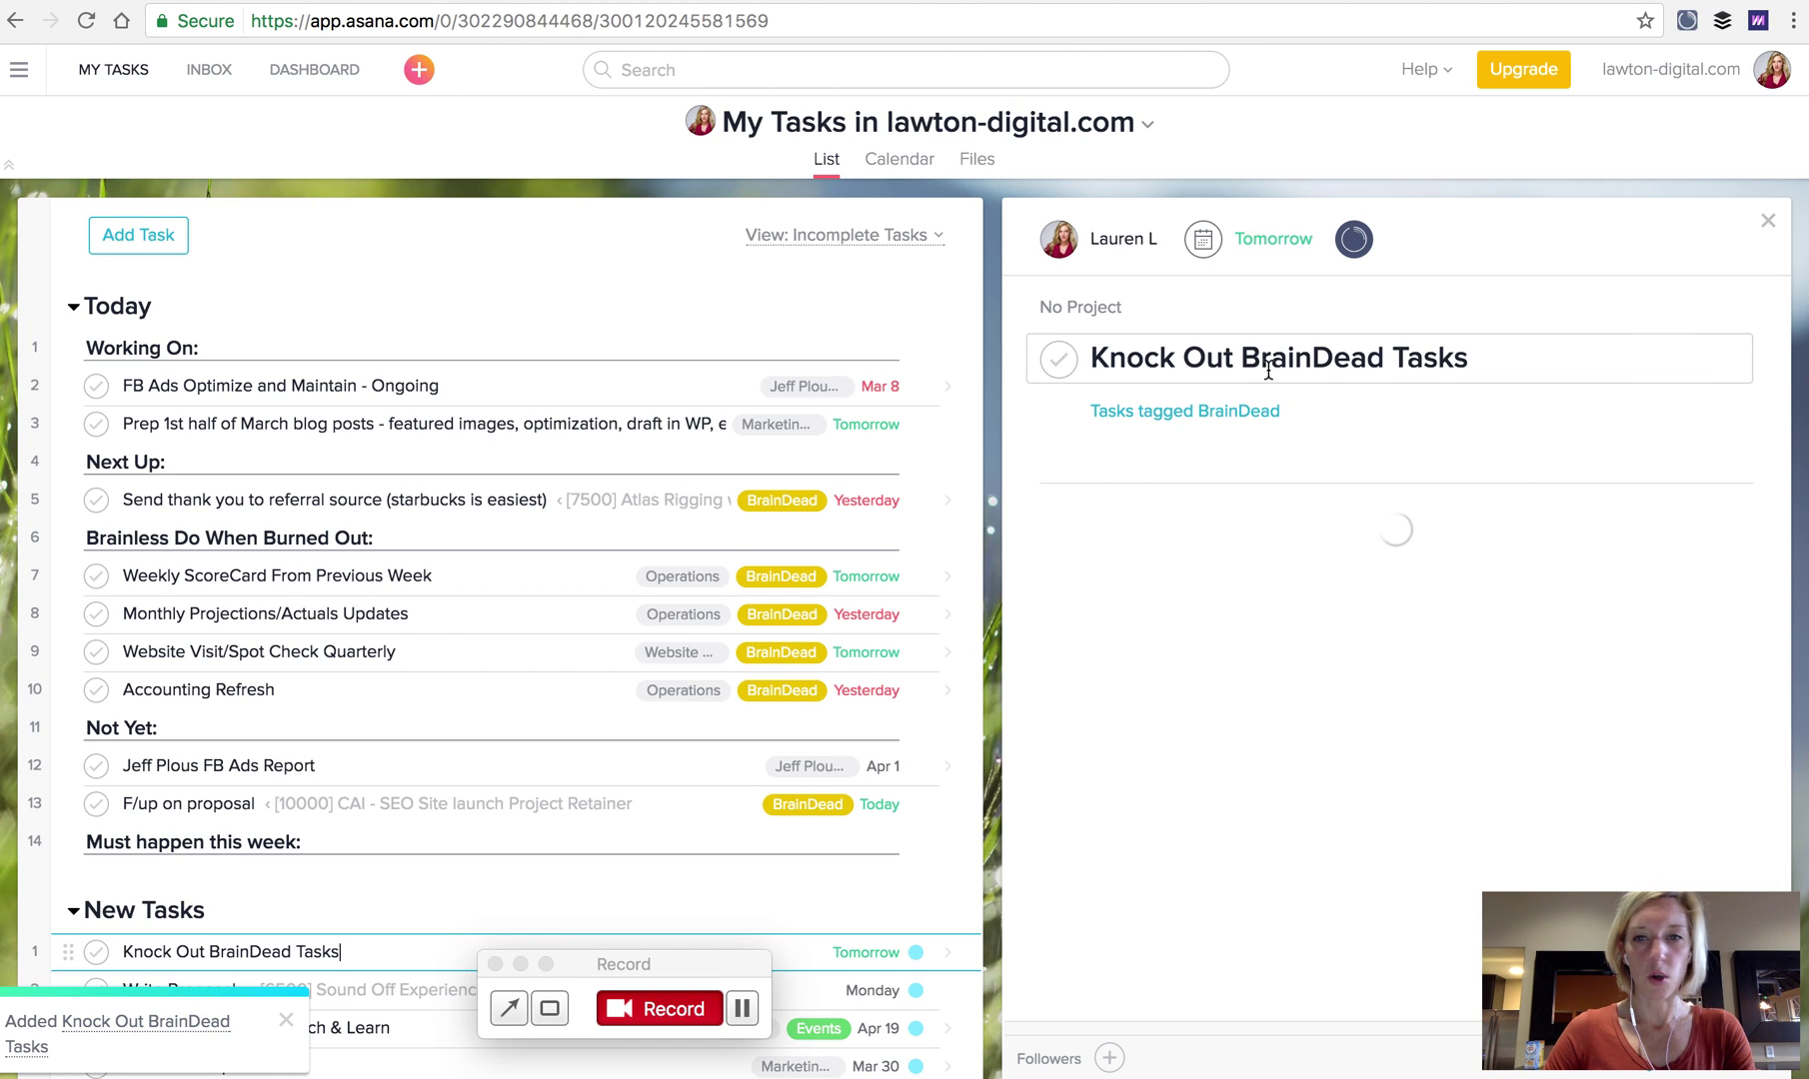
click(1273, 238)
click(1336, 591)
click(1319, 646)
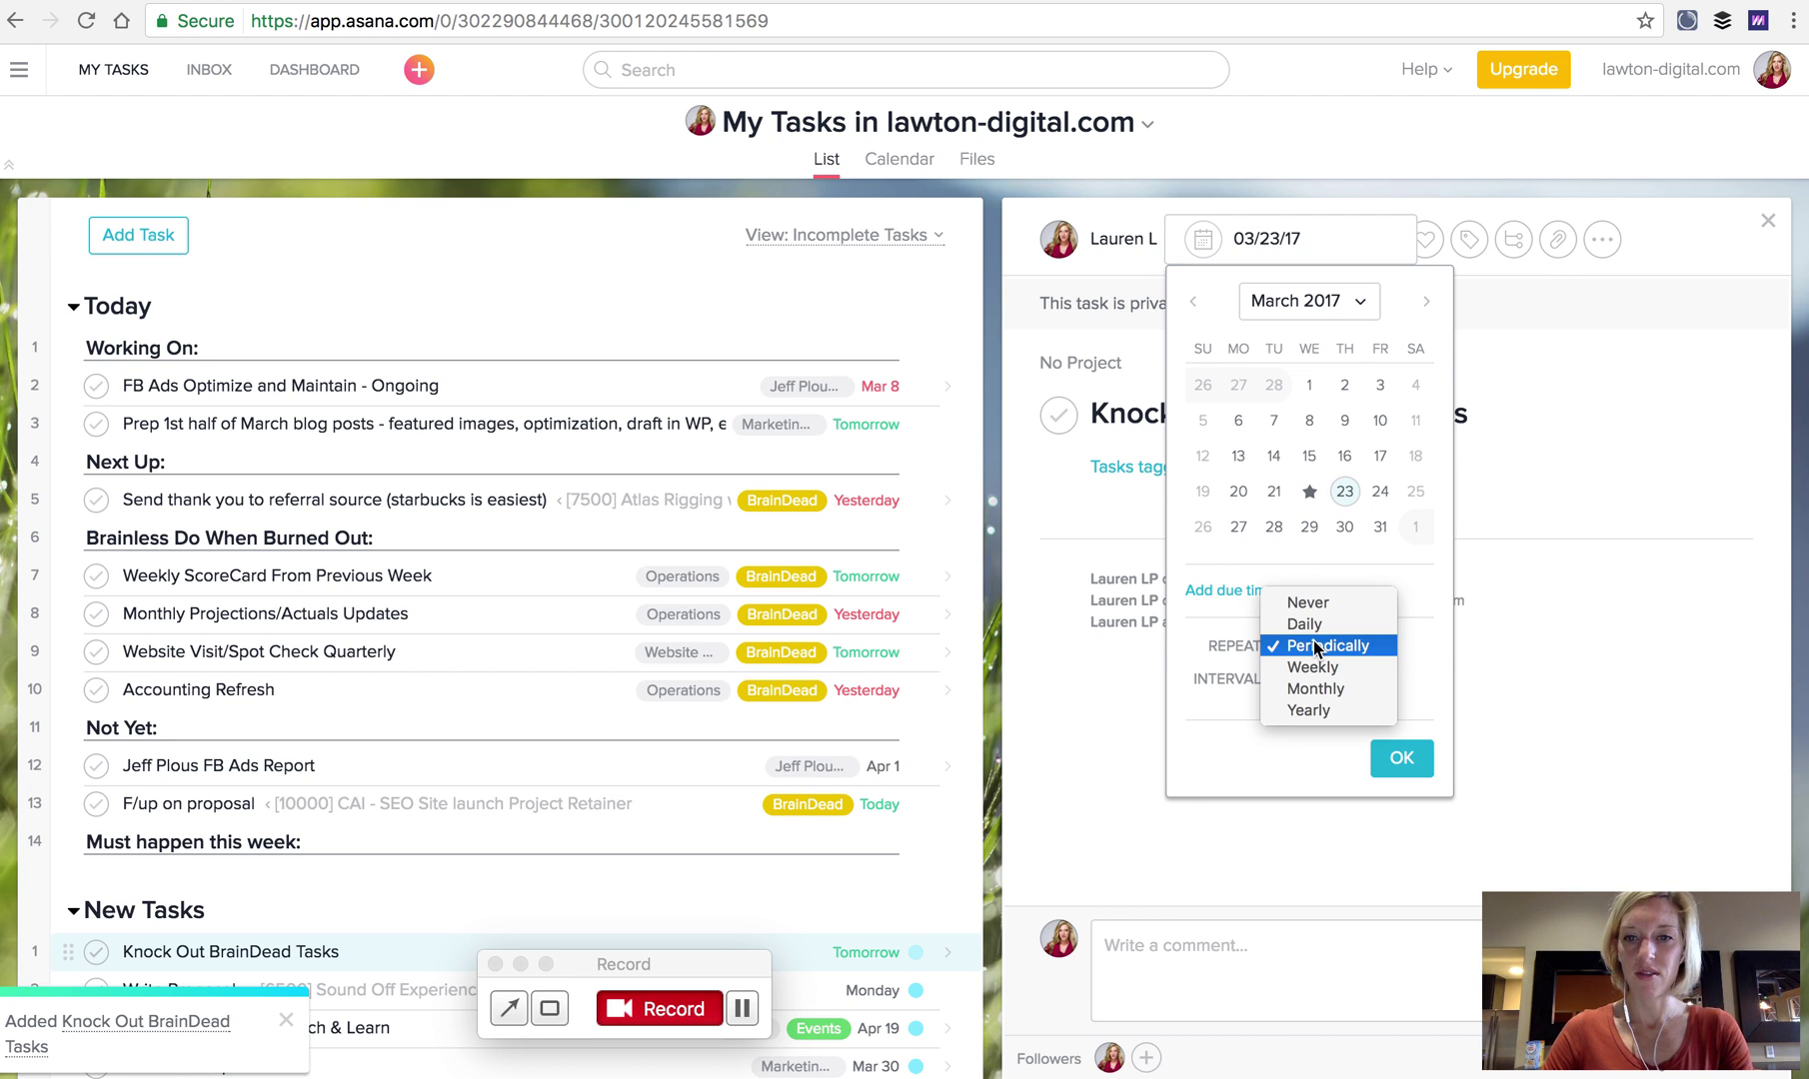
click(1315, 666)
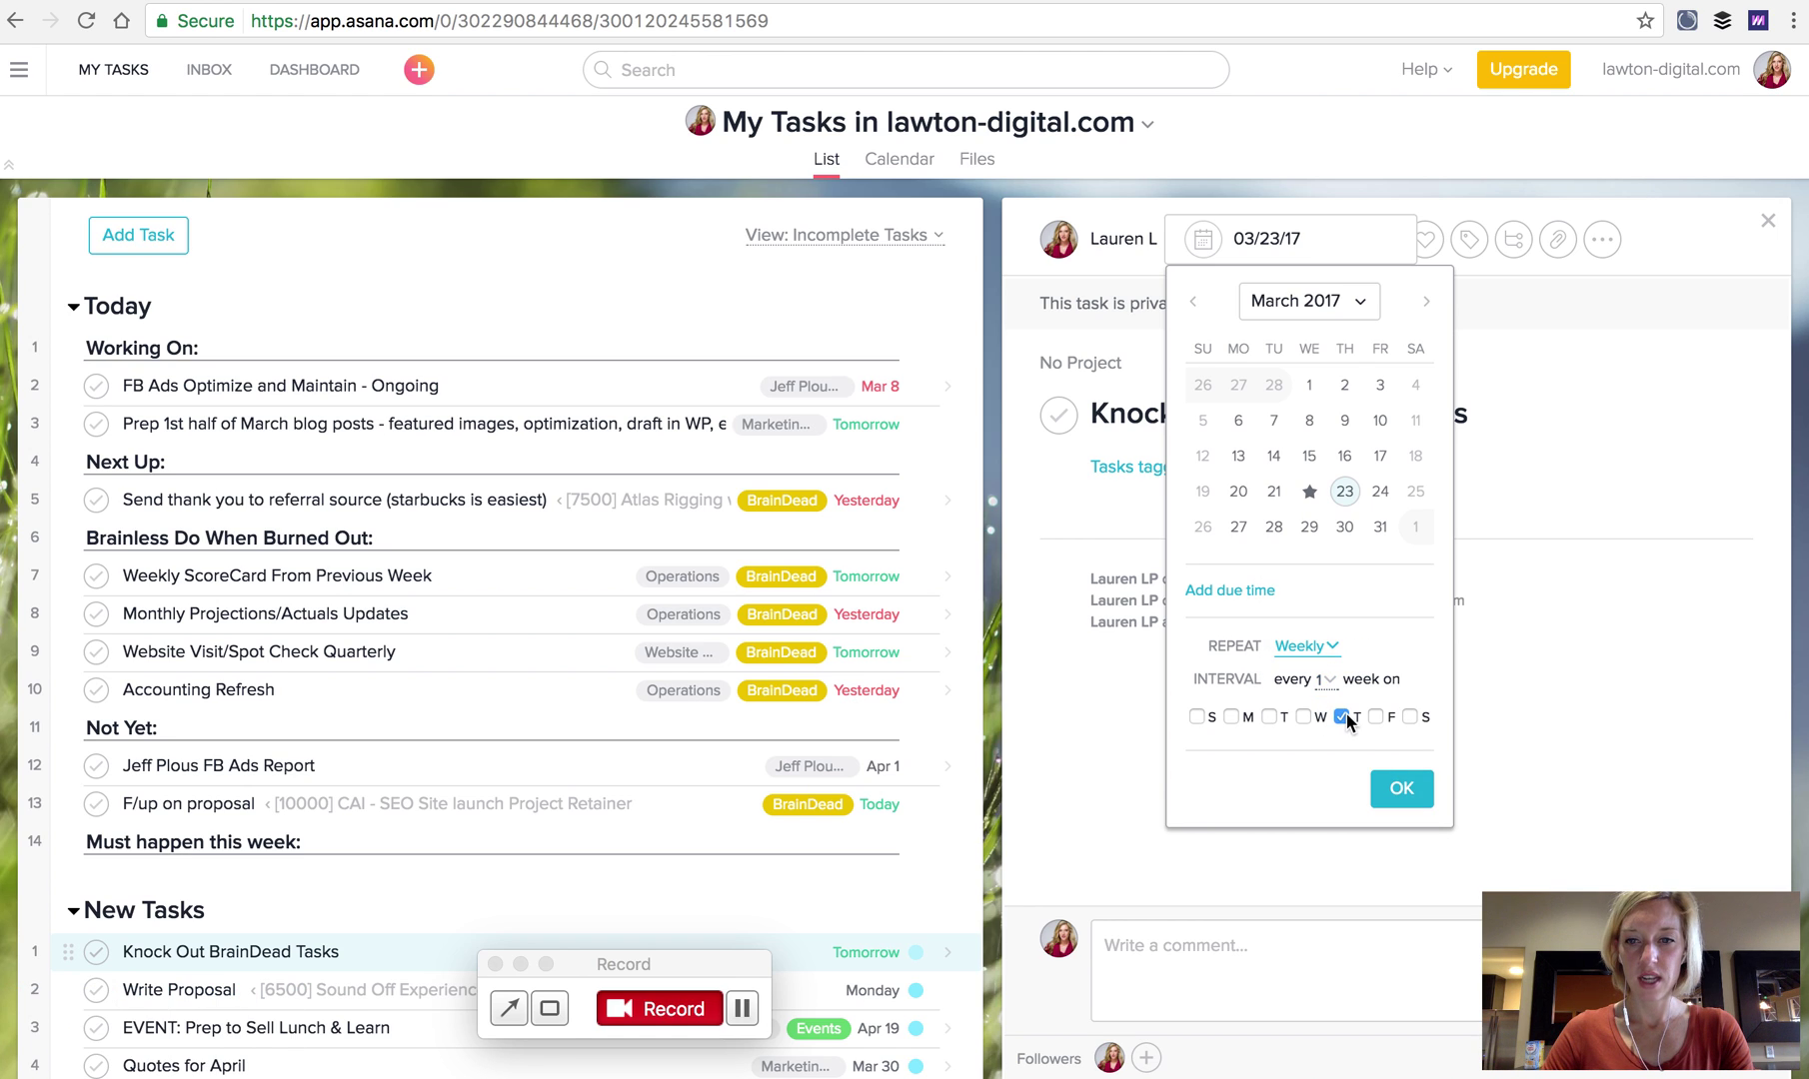
click(1211, 590)
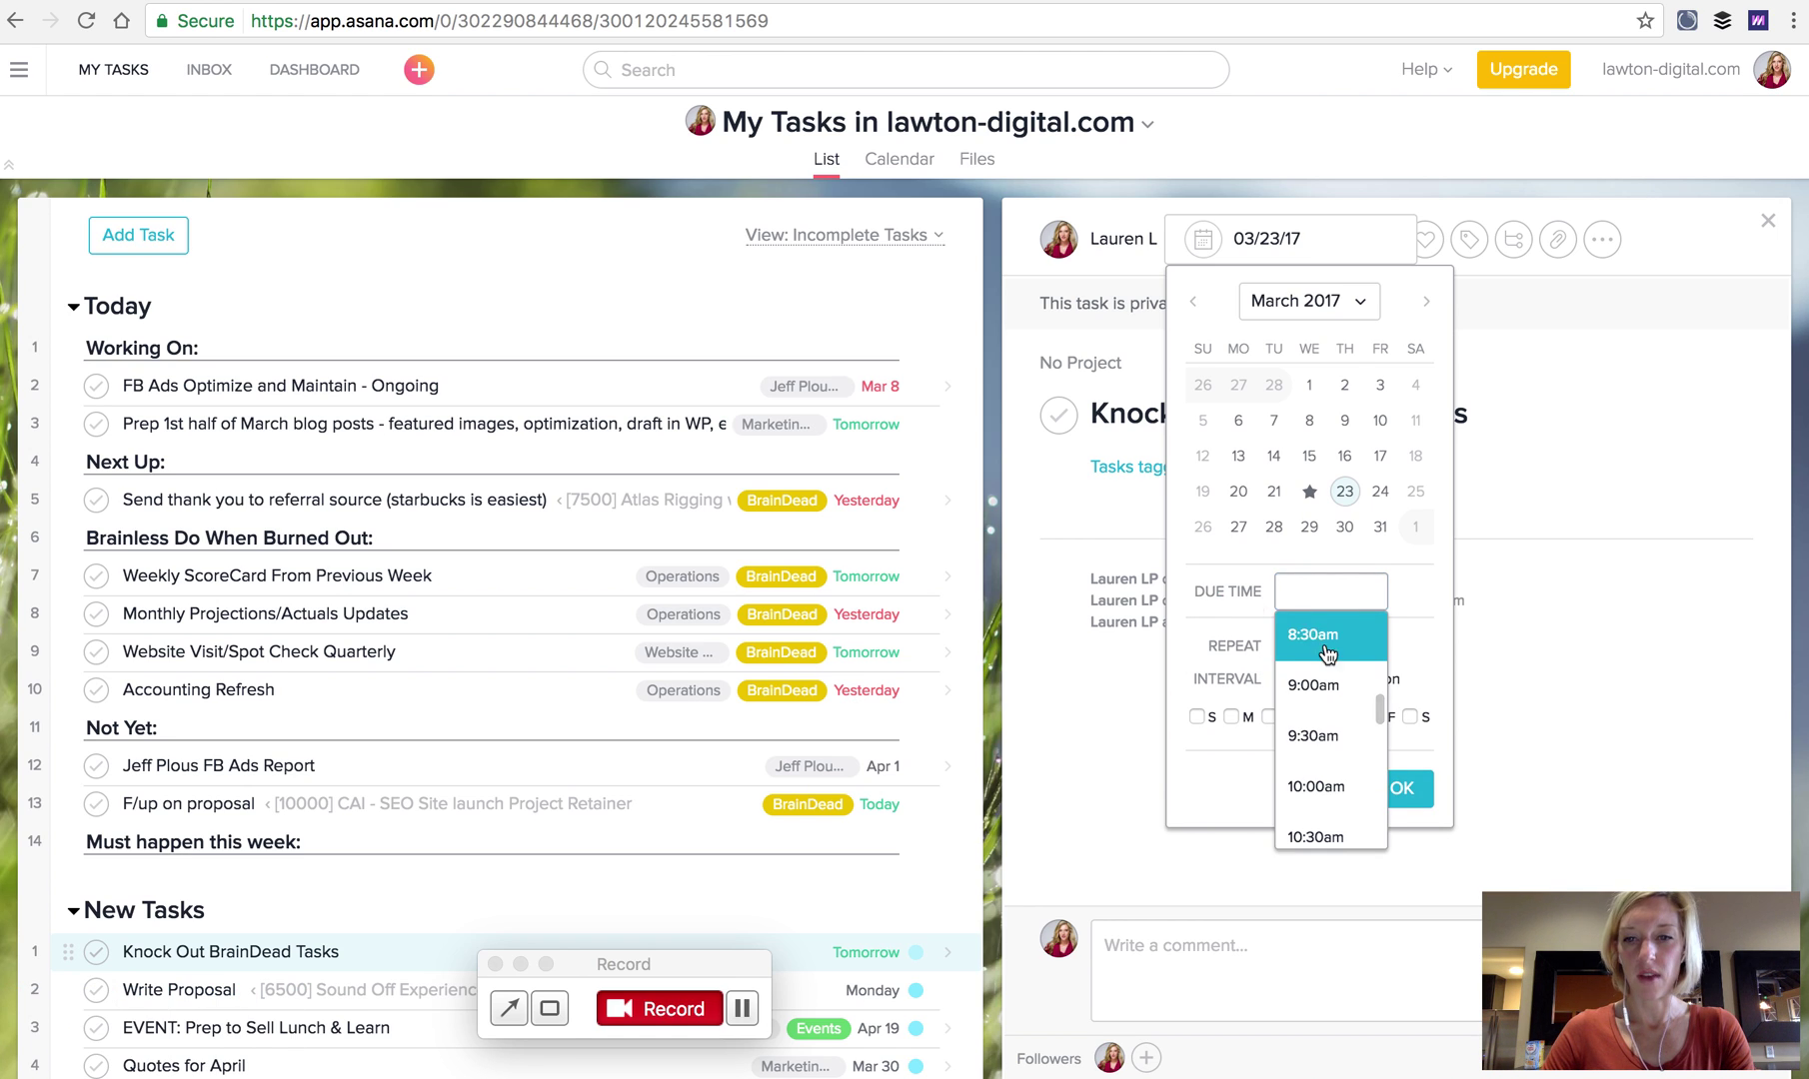
scroll(1327, 655, down, 5)
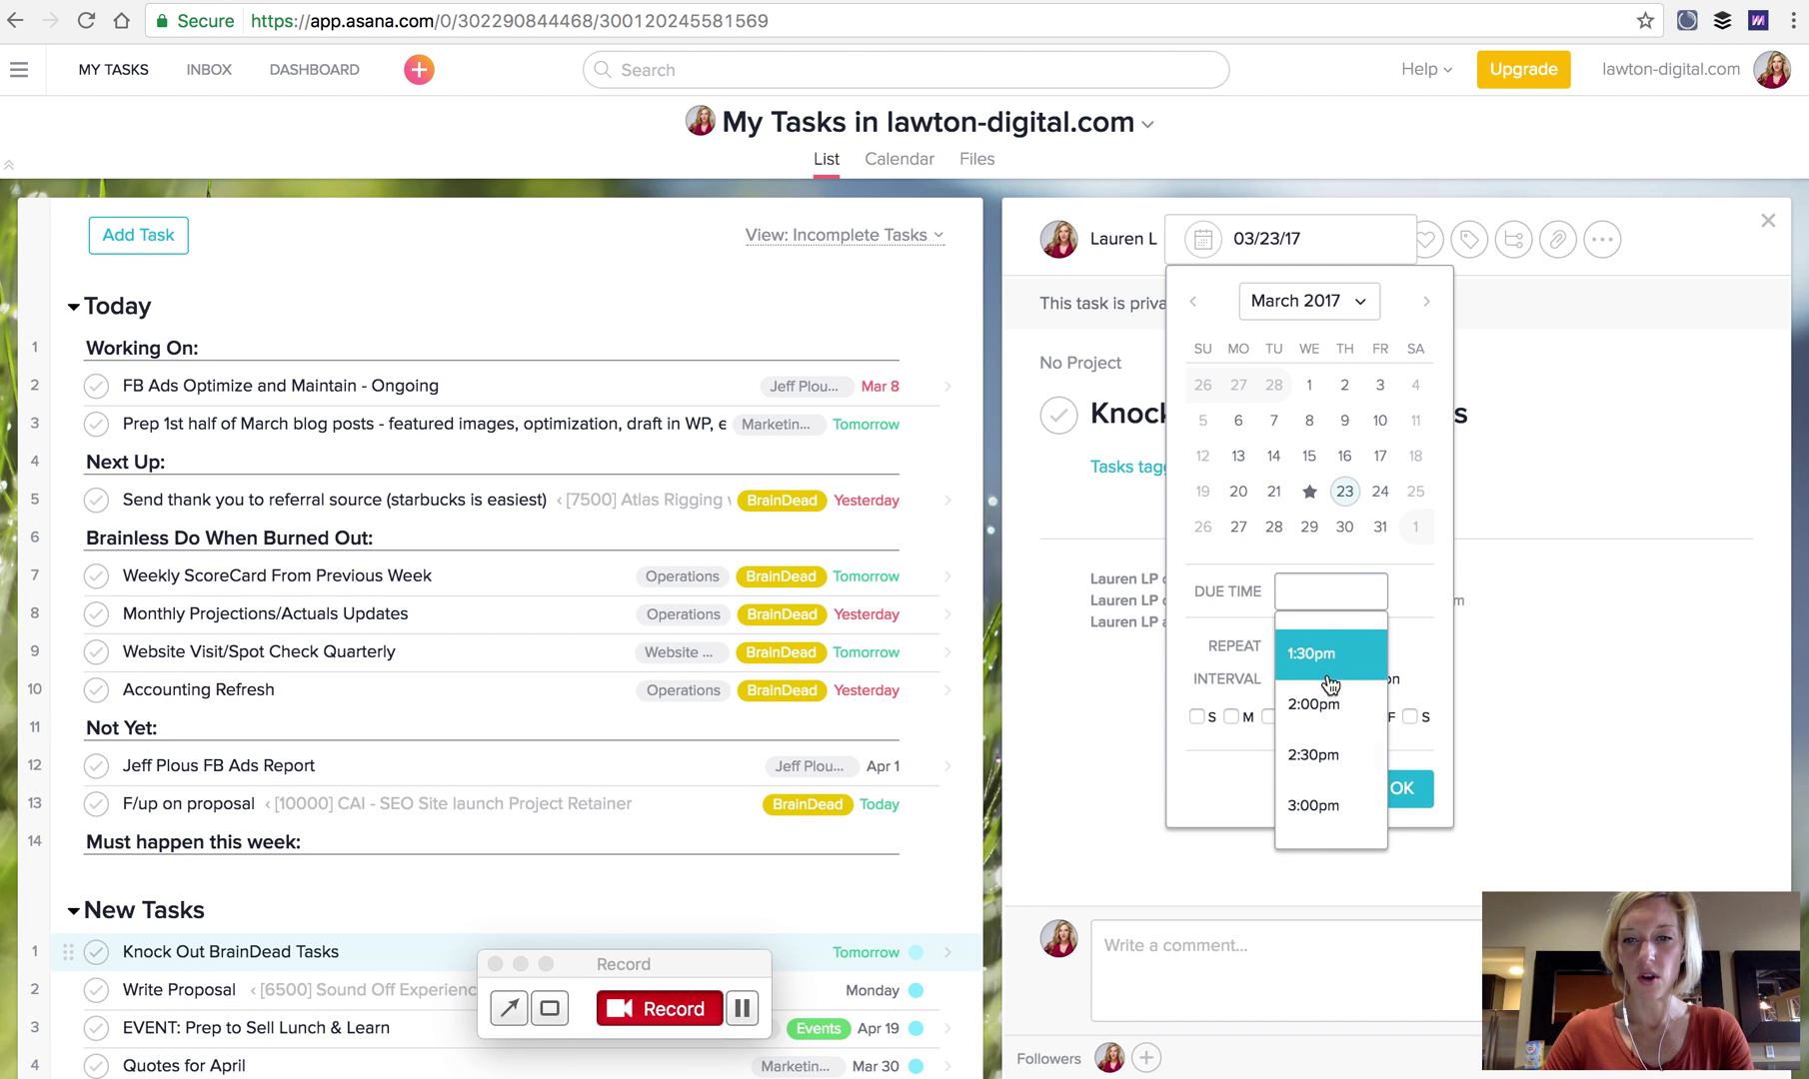
click(1330, 687)
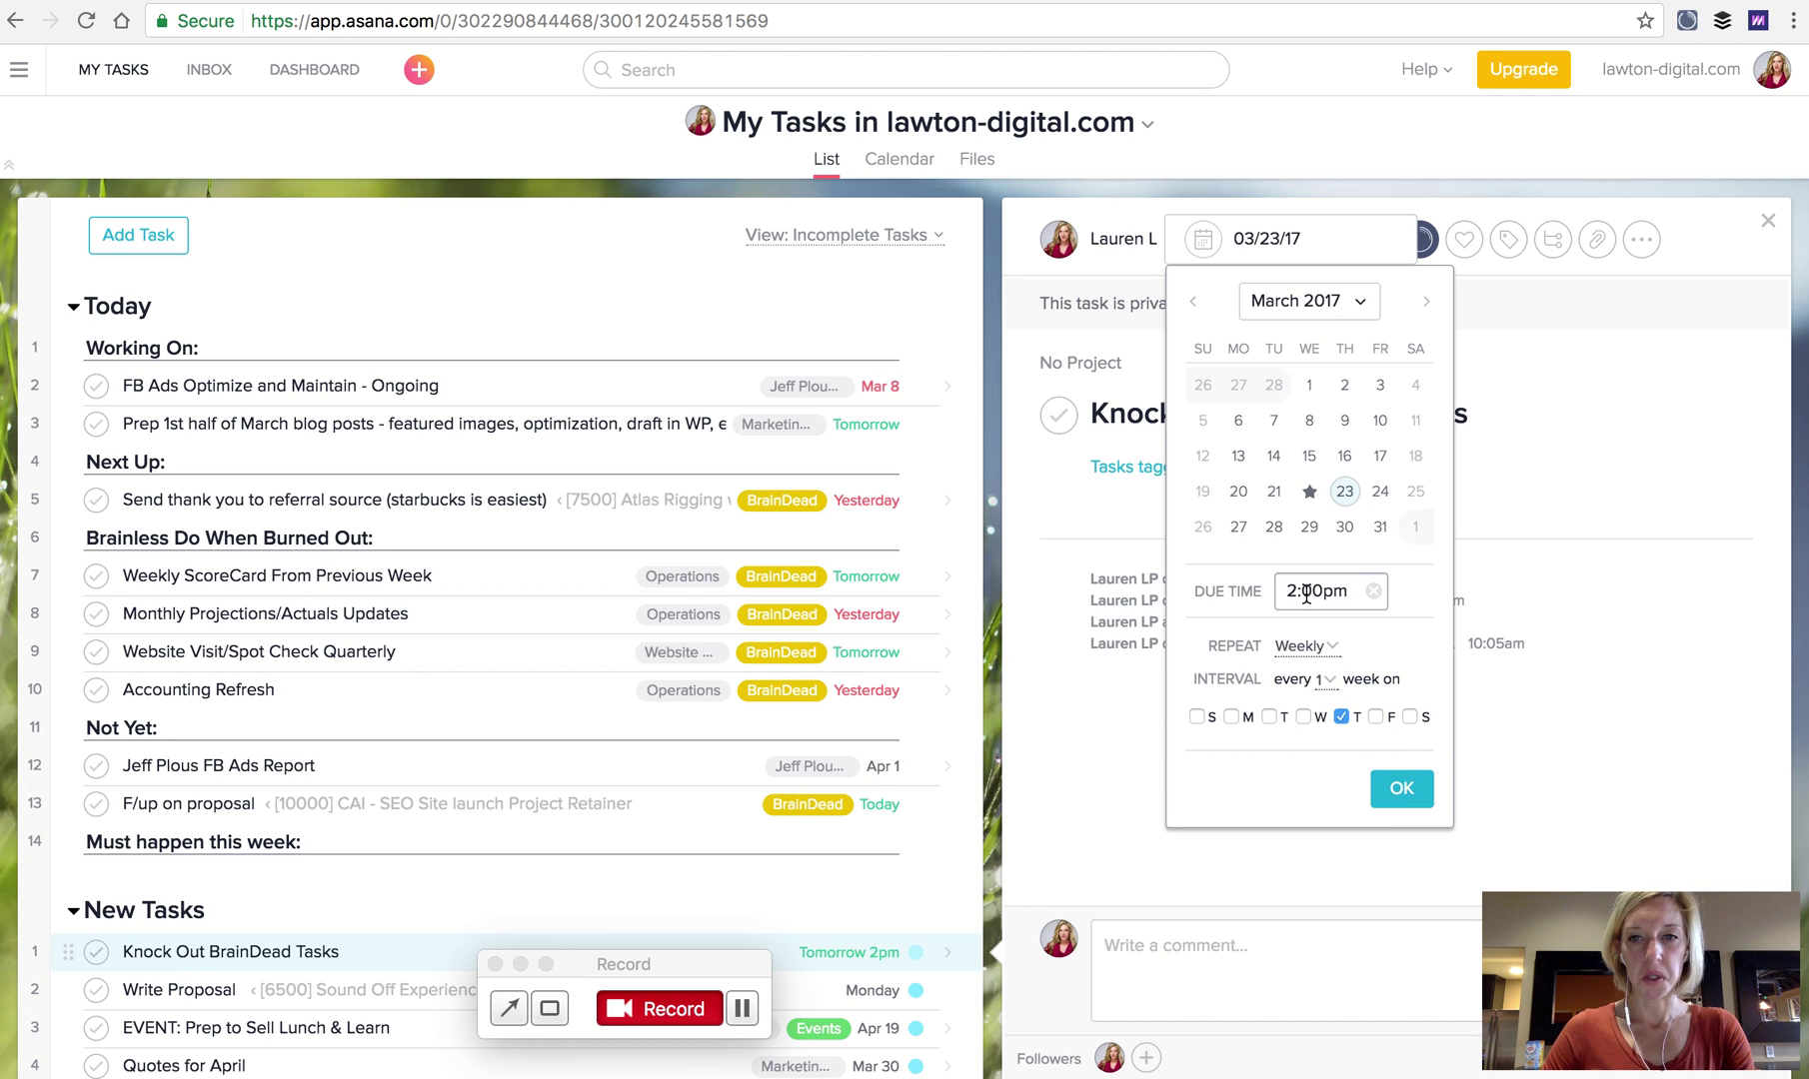
click(1395, 782)
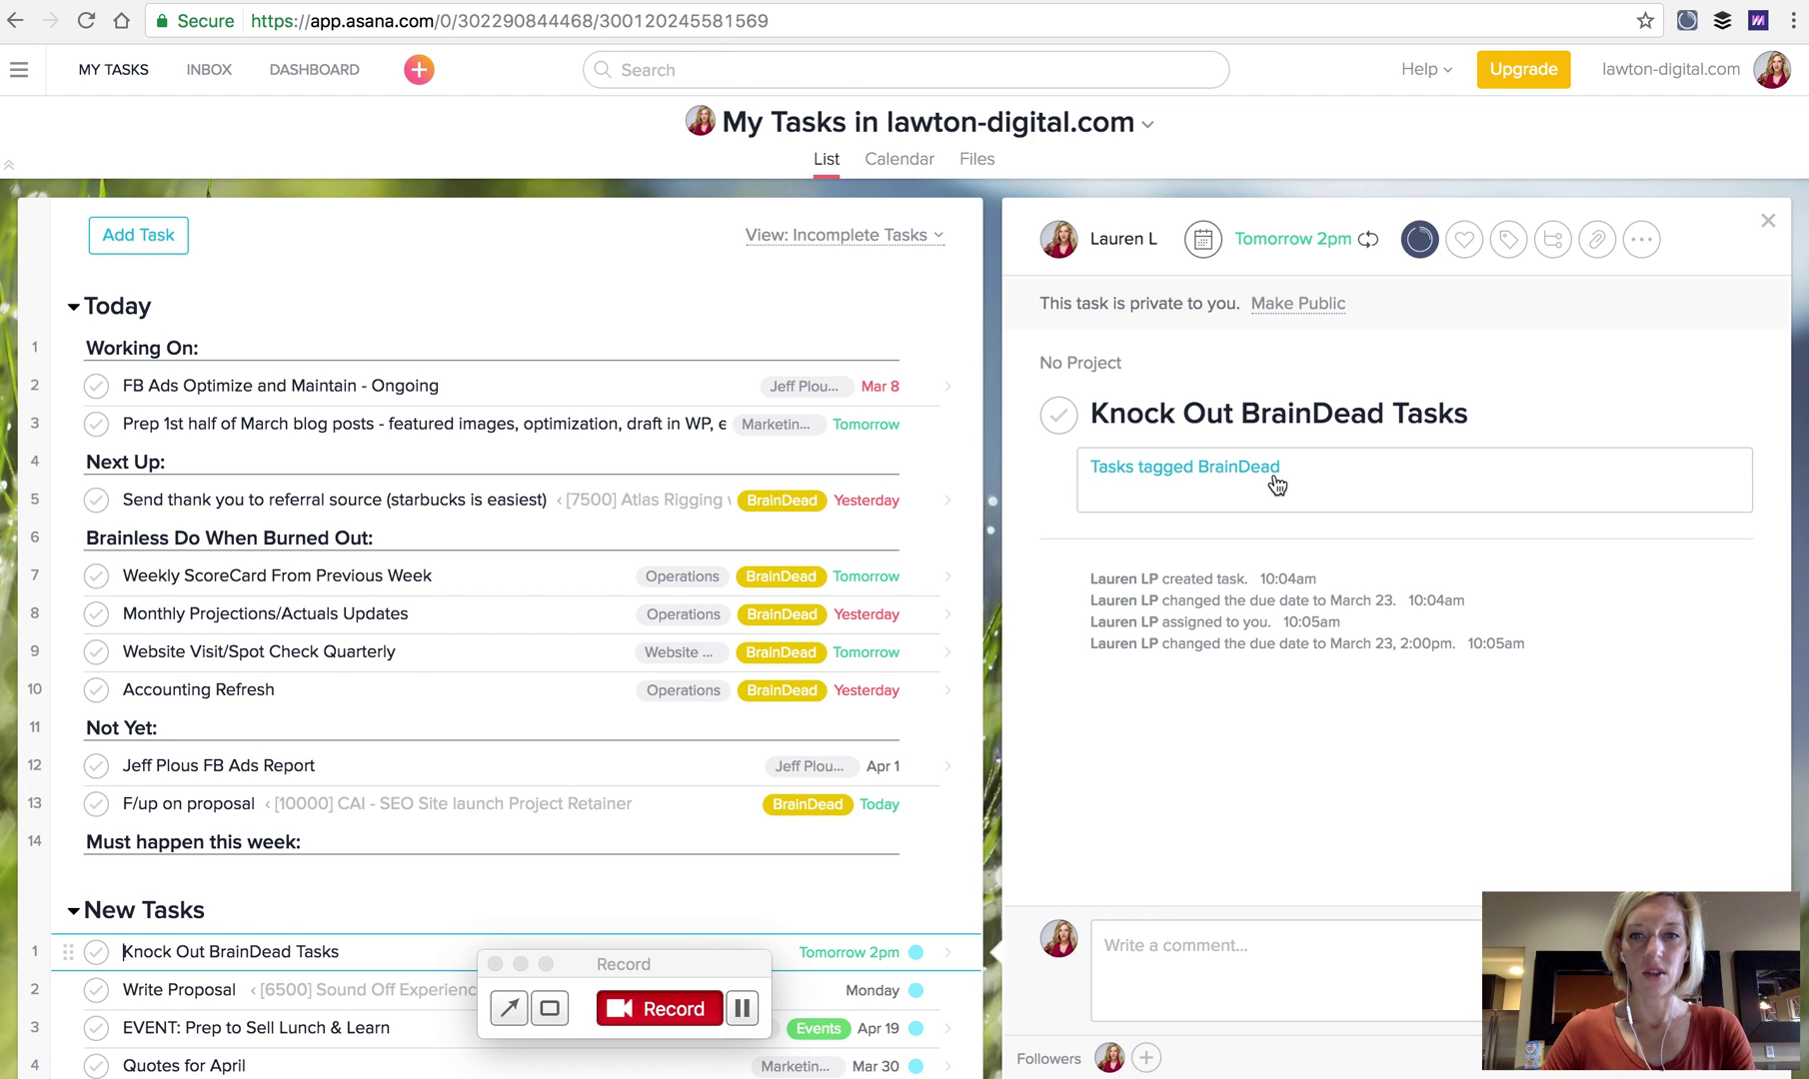
click(1332, 511)
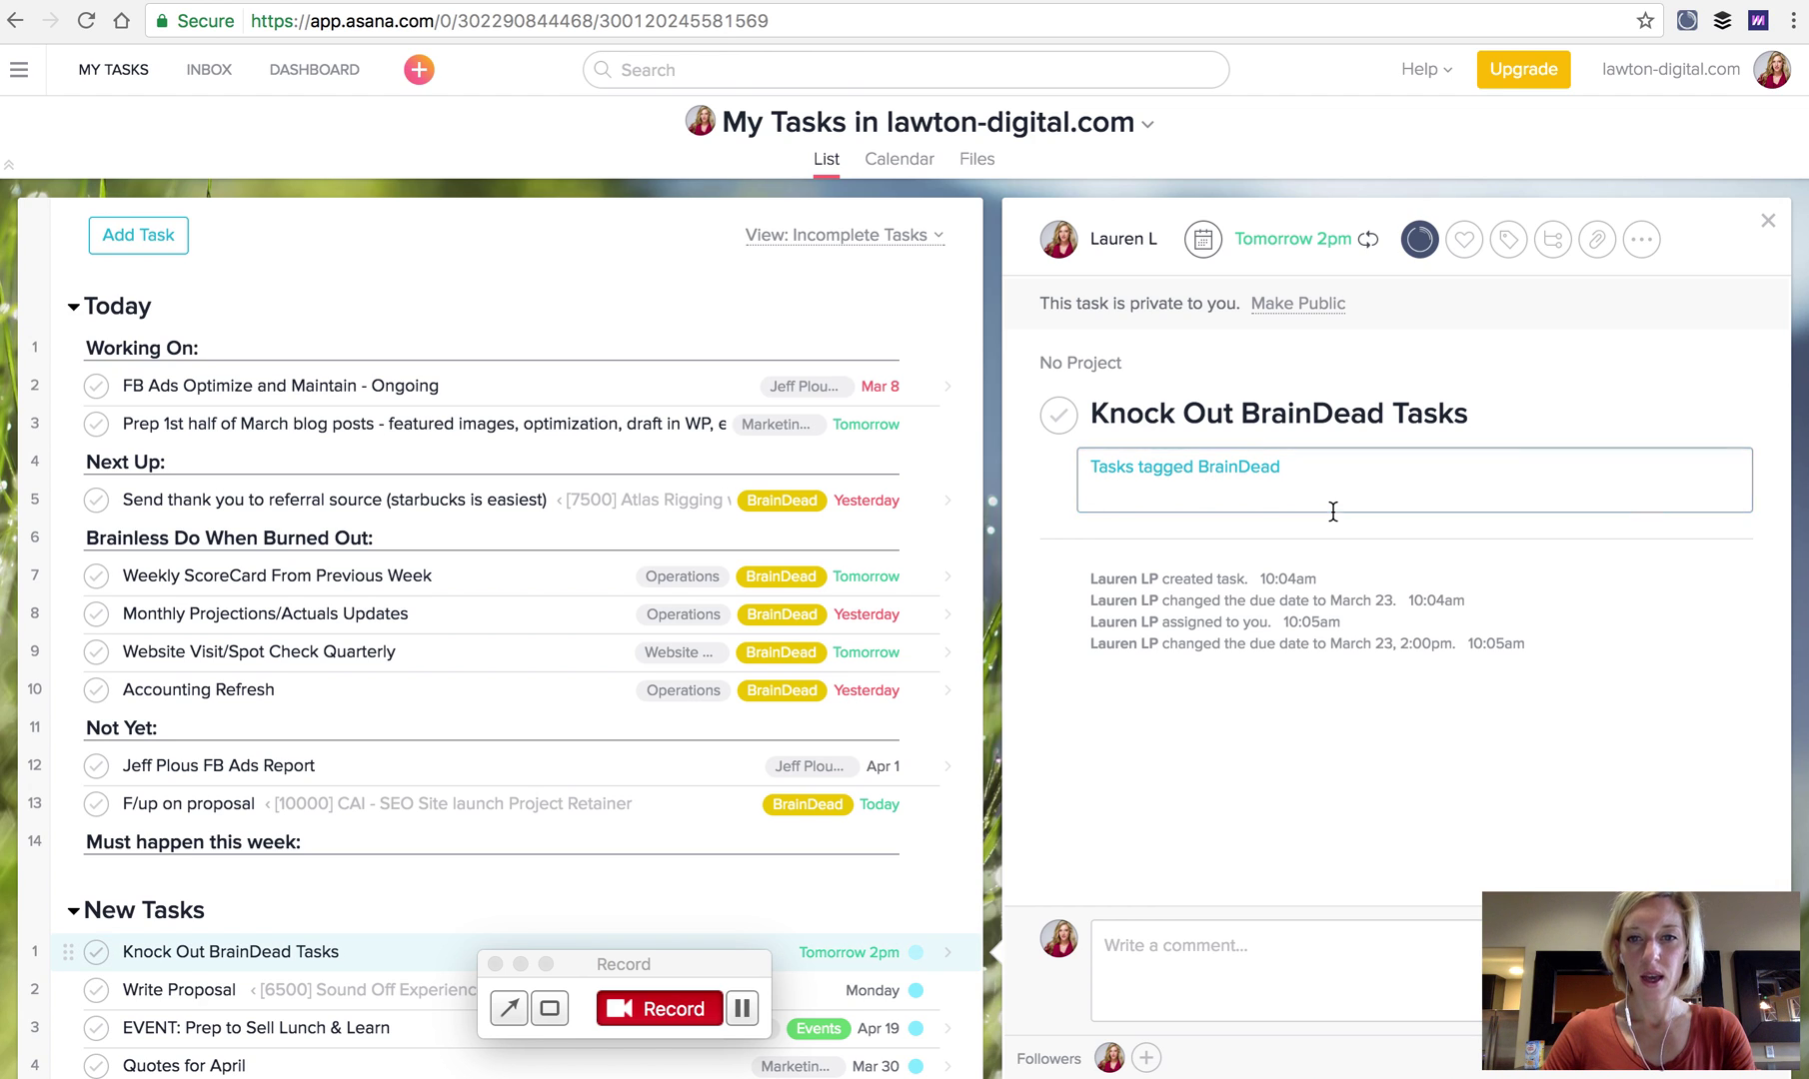